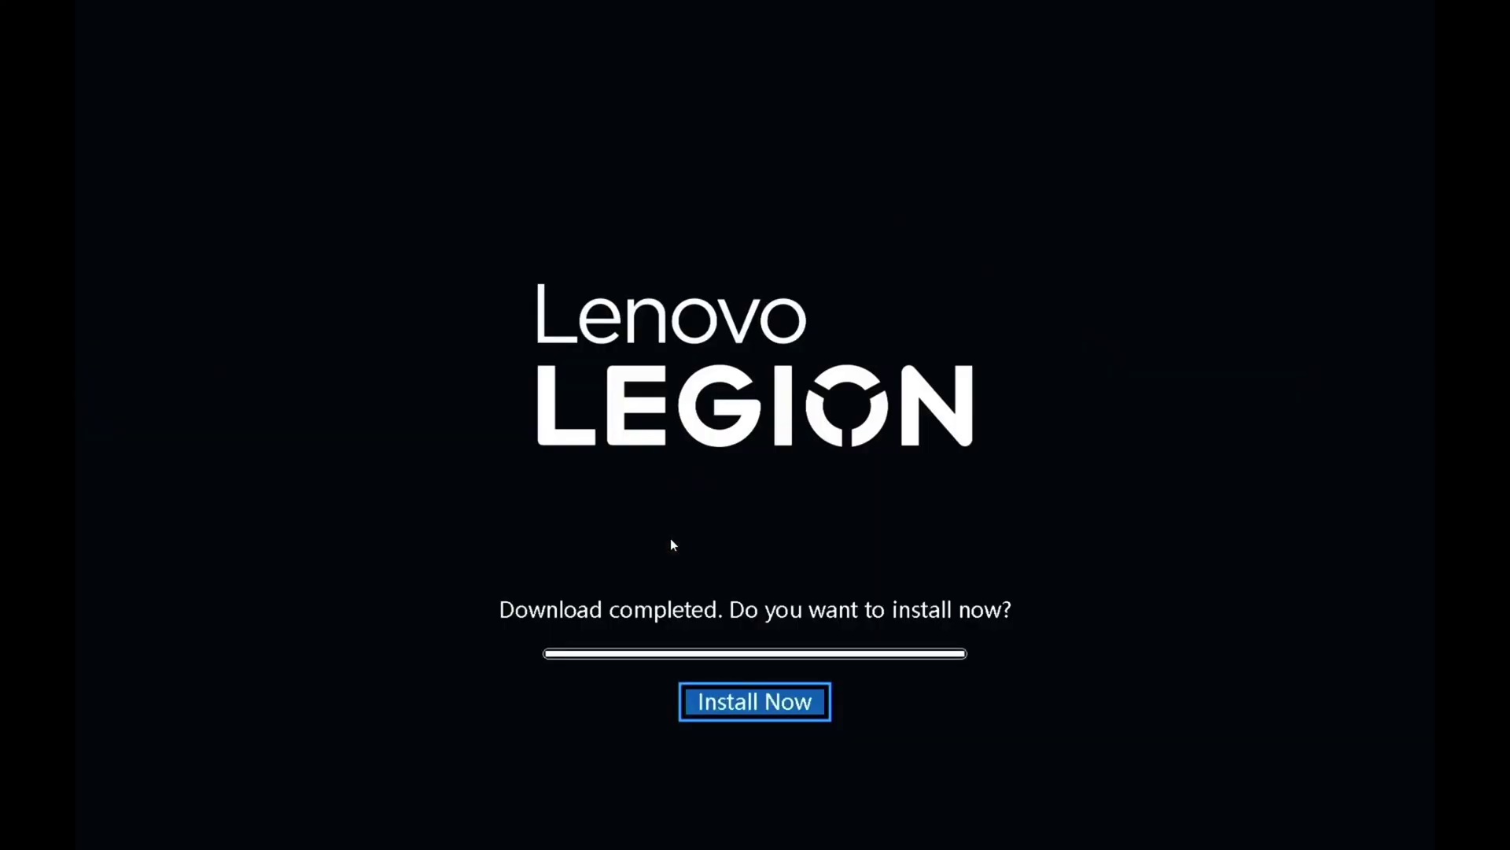
# Step: Start the Legion Space installation, approving the UAC prompt and accepting the license
pyautogui.press('Return')
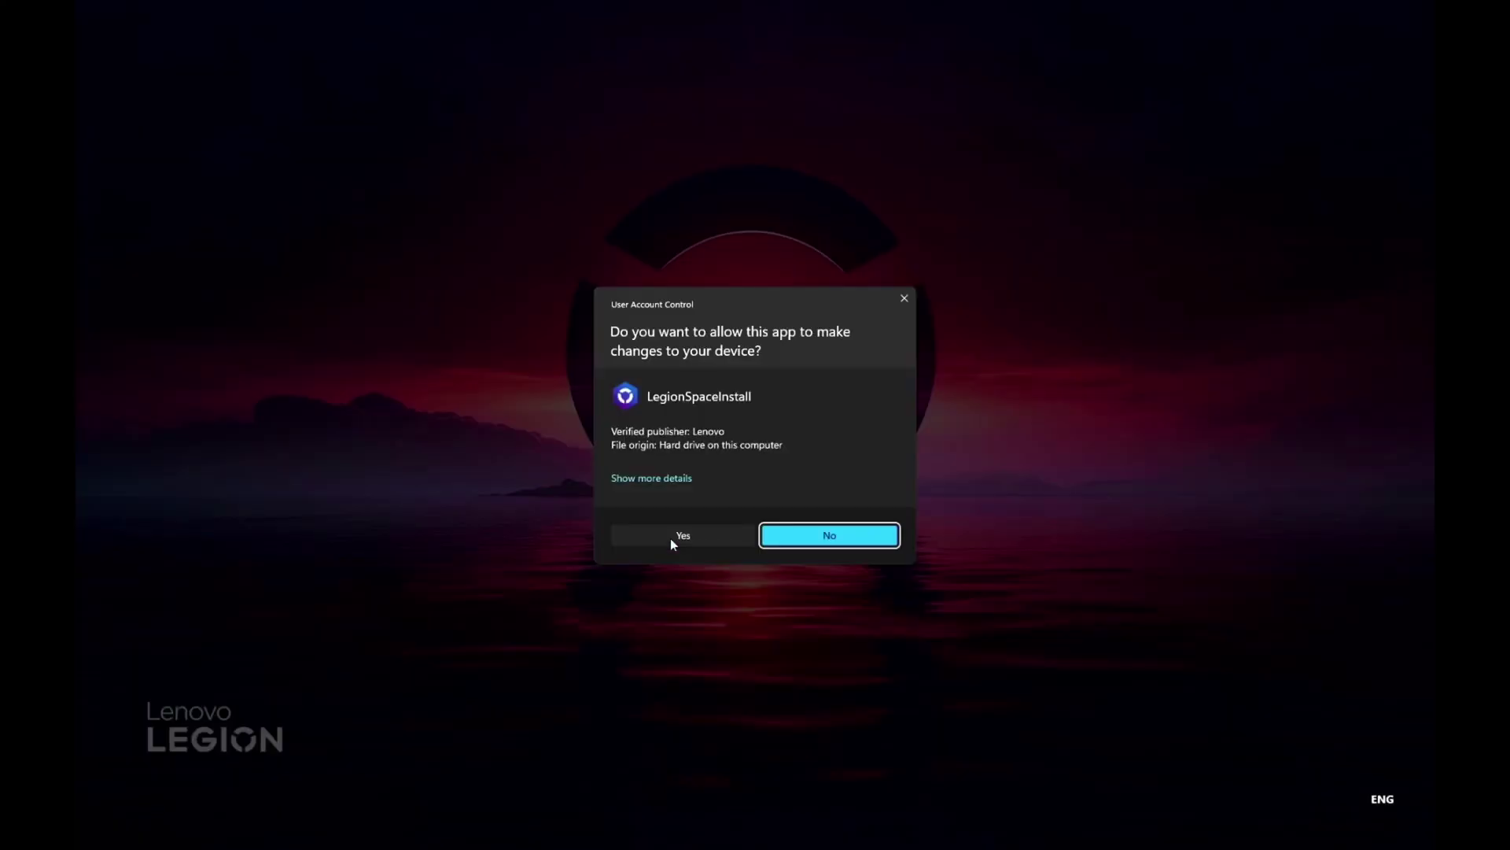
pyautogui.click(692, 532)
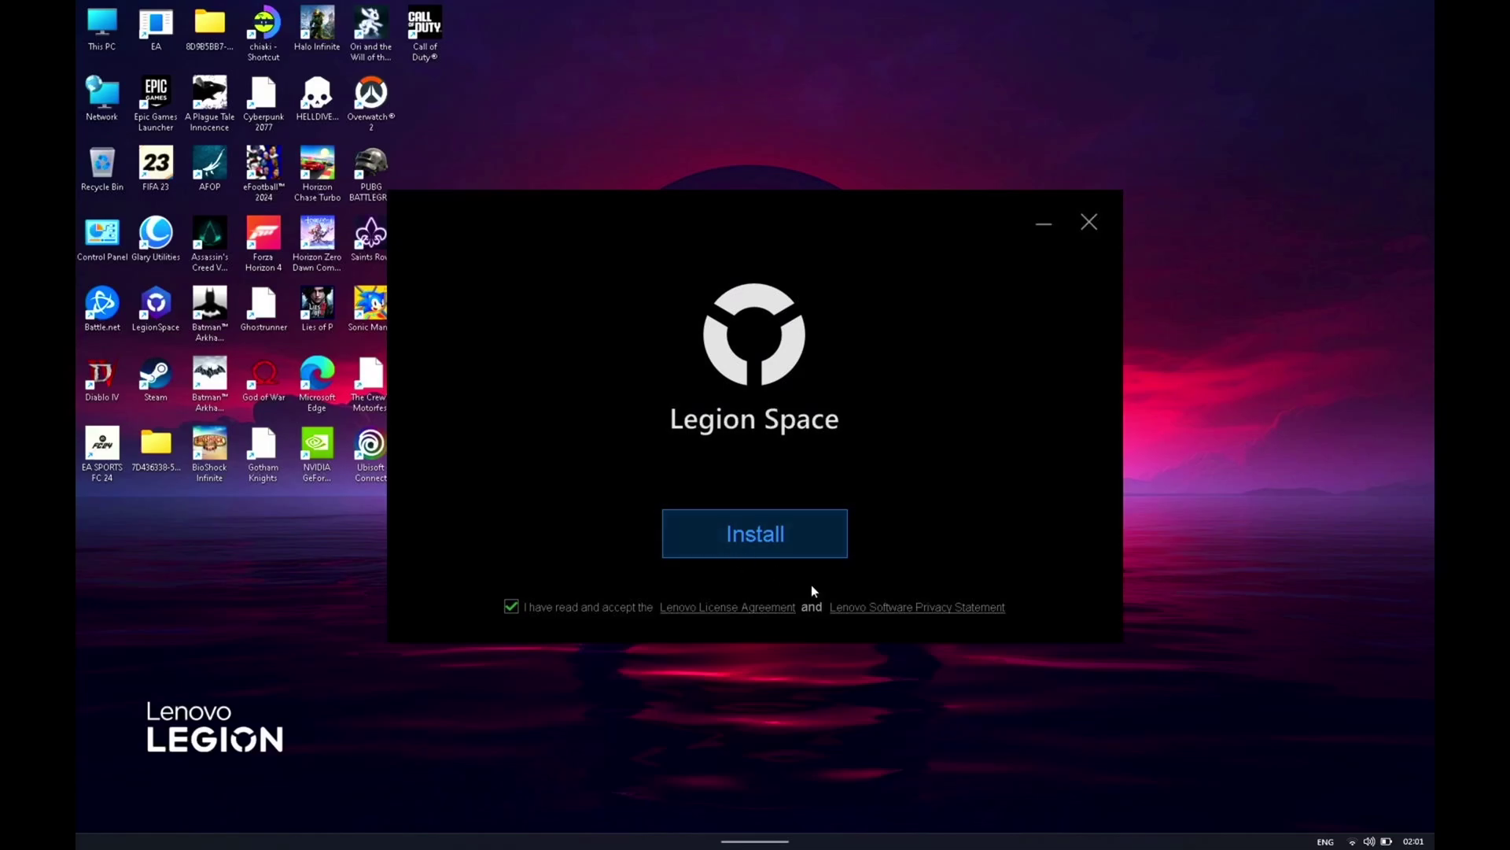
pyautogui.click(760, 548)
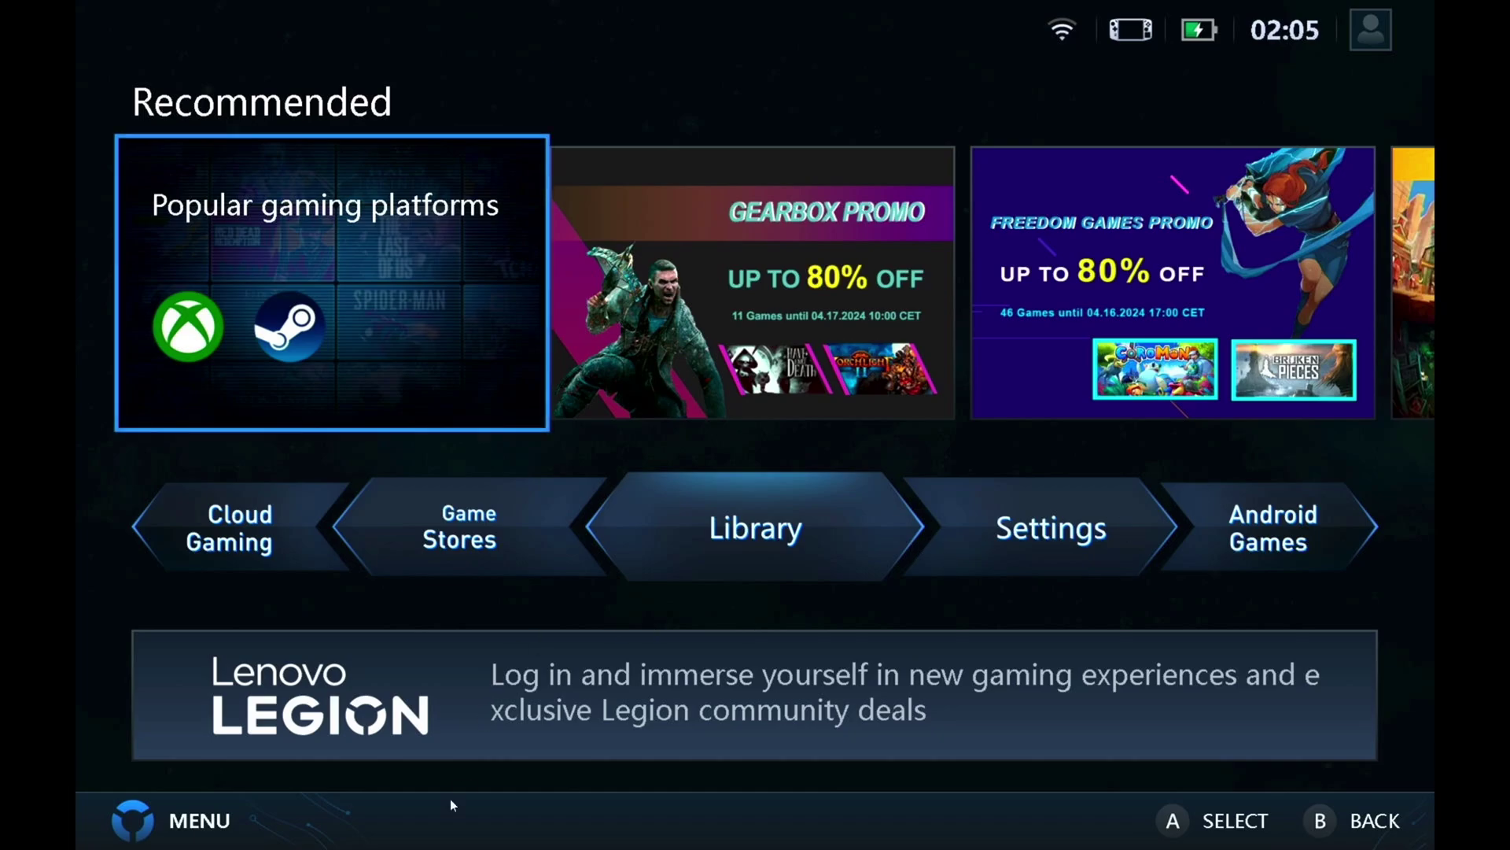
# Step: Switch on Optimize battery charging in the General settings to cap charging at 80%
pyautogui.click(143, 824)
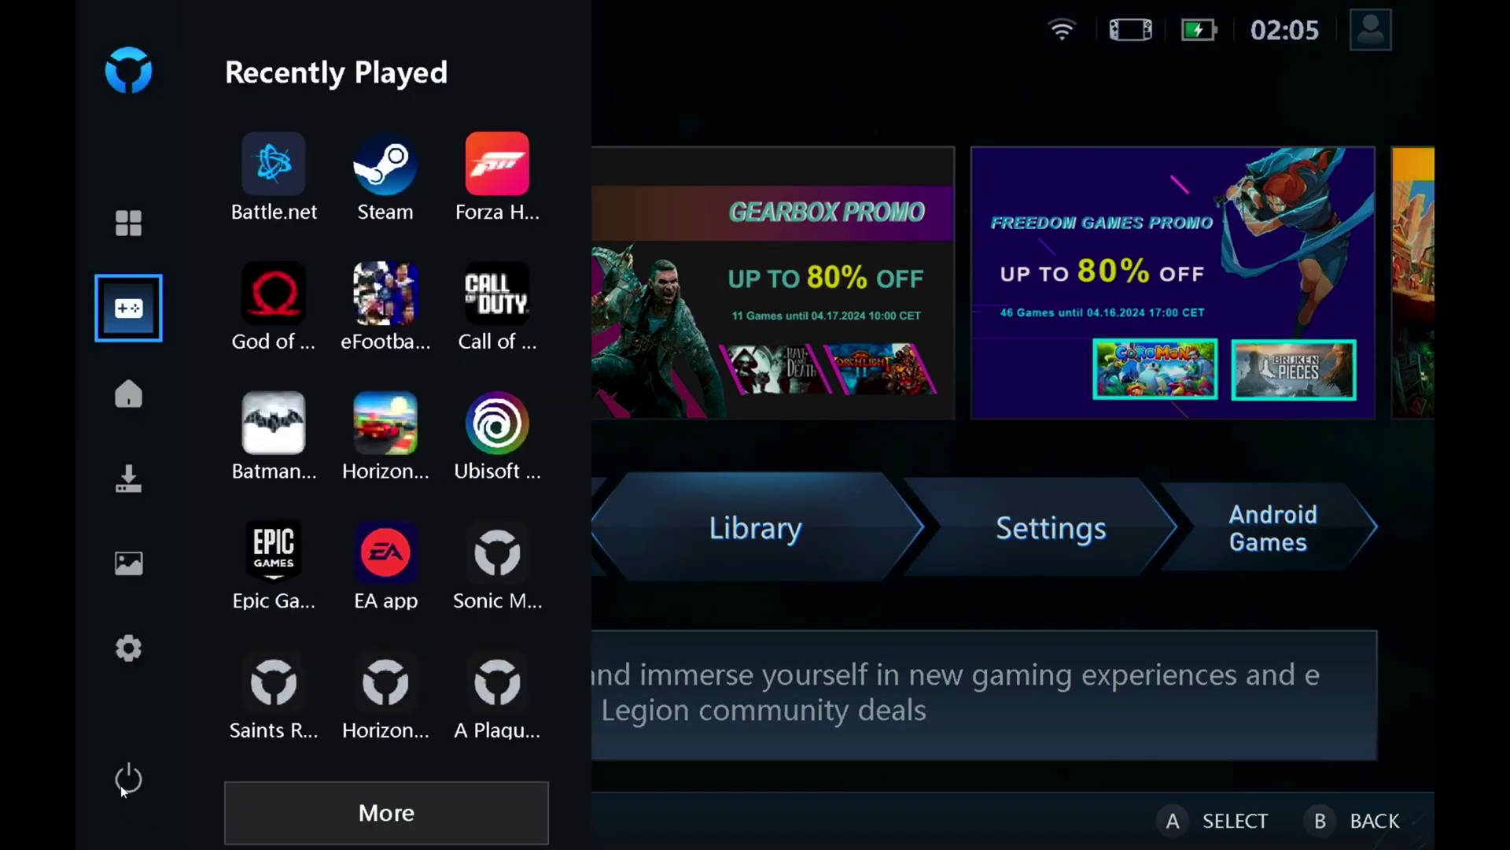
pyautogui.click(129, 657)
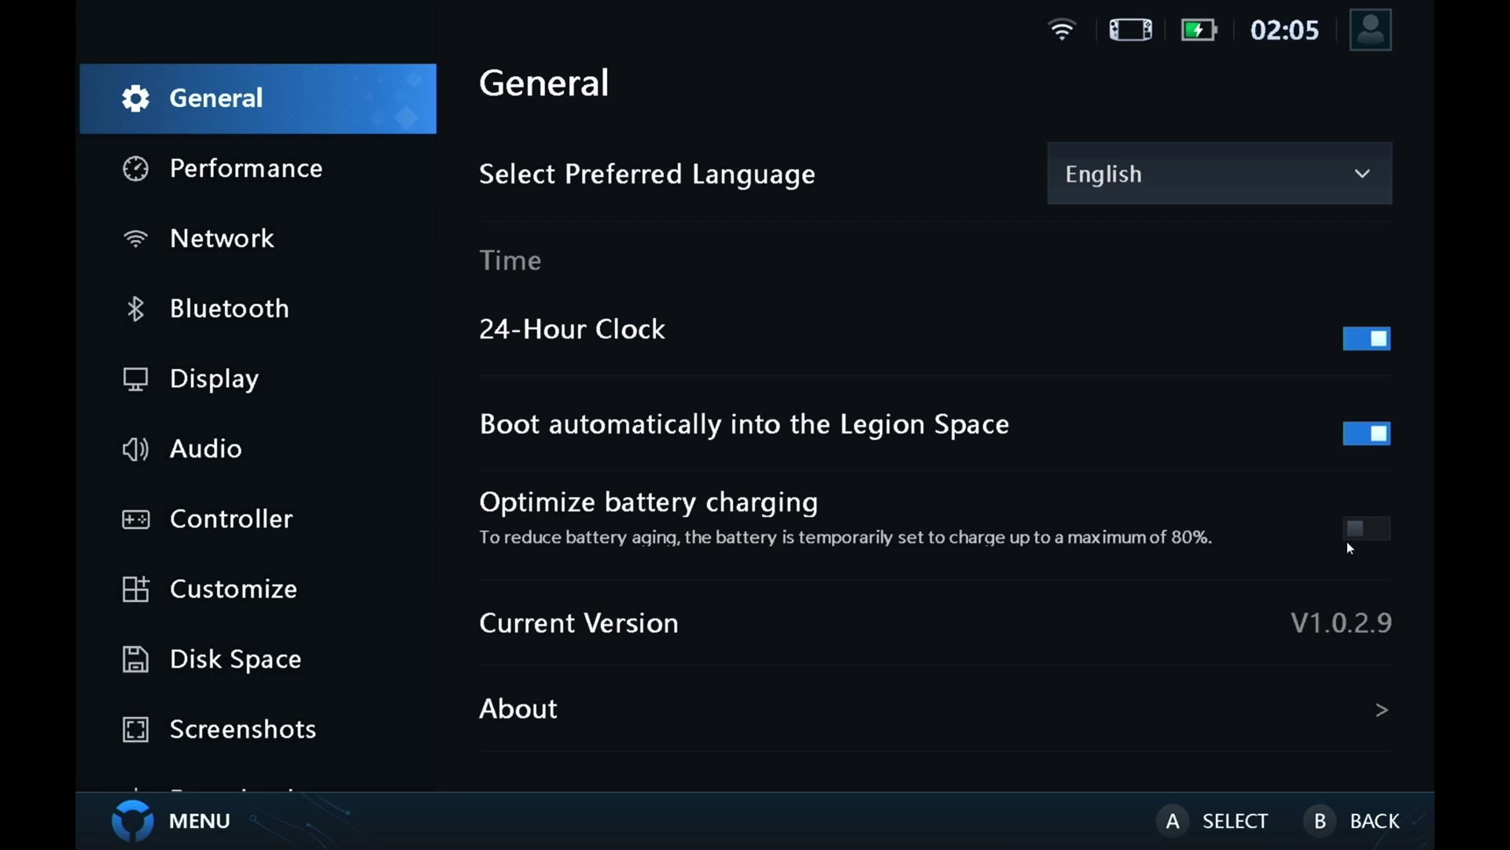
pyautogui.click(1377, 537)
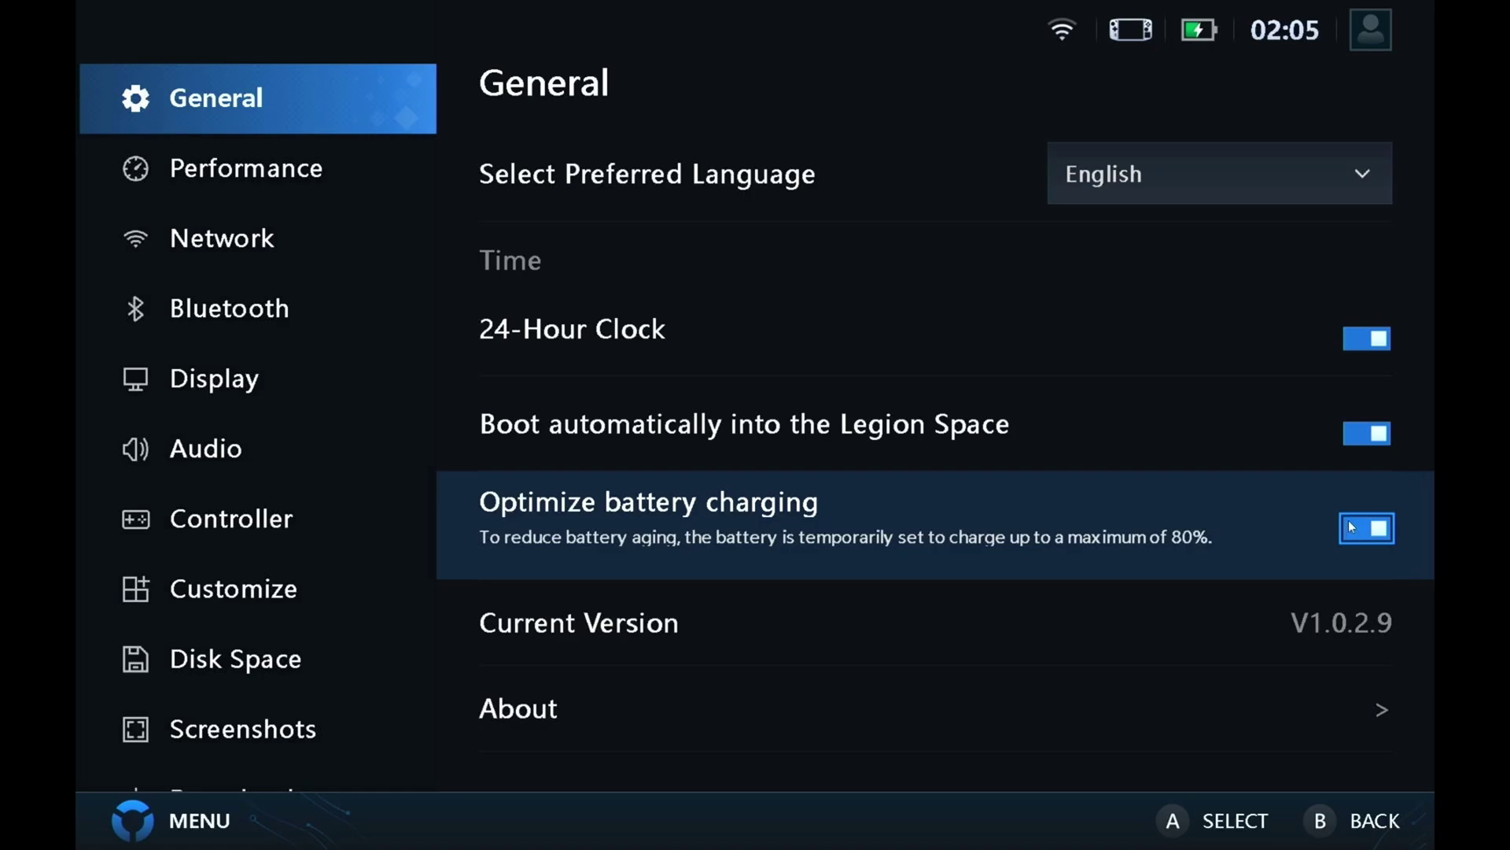
# Step: Set the FPS Mode Current Profile in Controller Button Mapping to FPS Default
pyautogui.click(262, 520)
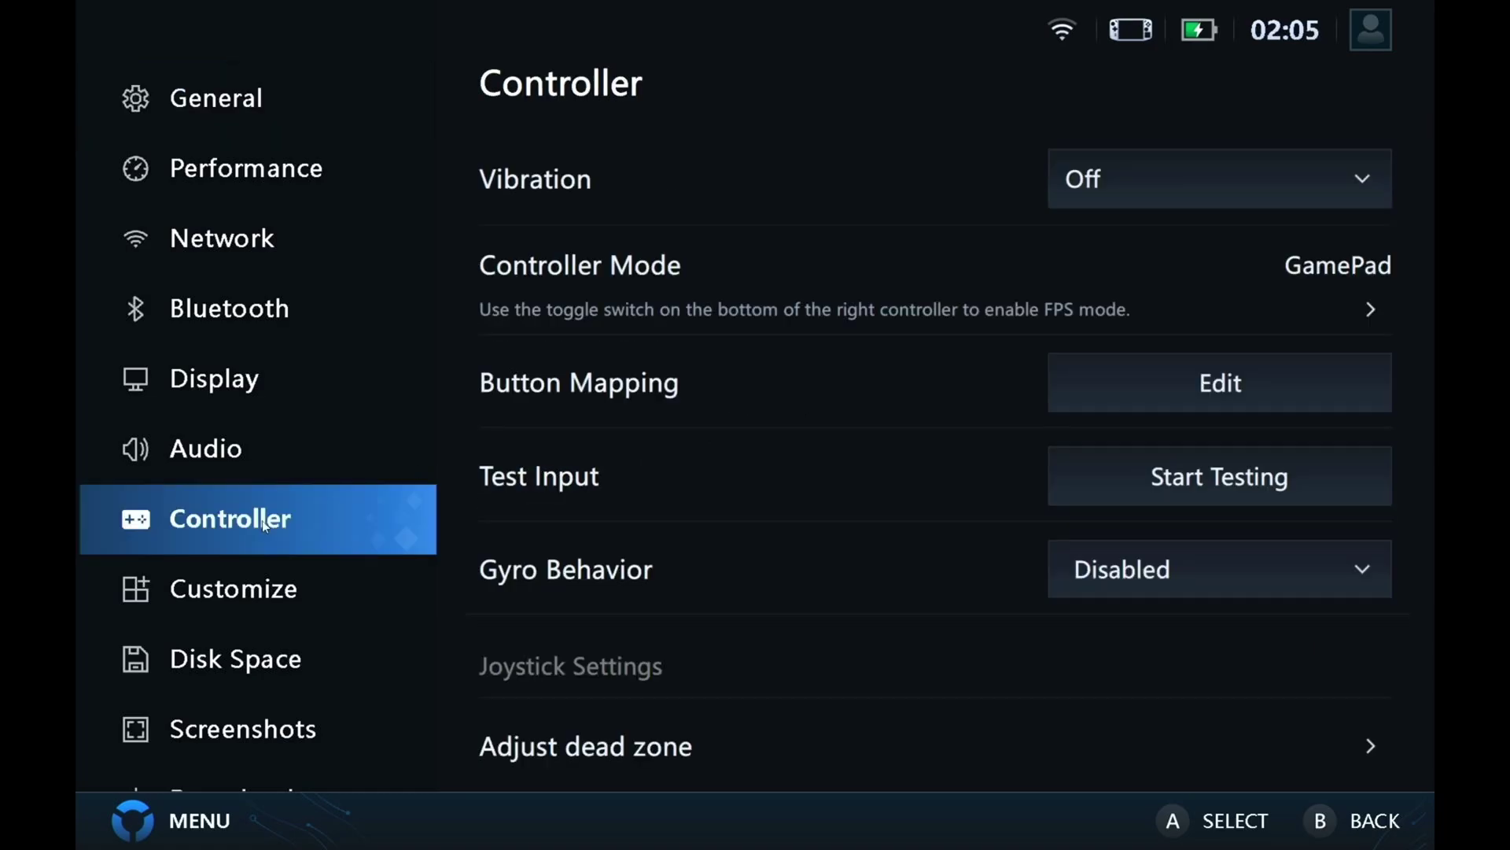
pyautogui.click(1215, 385)
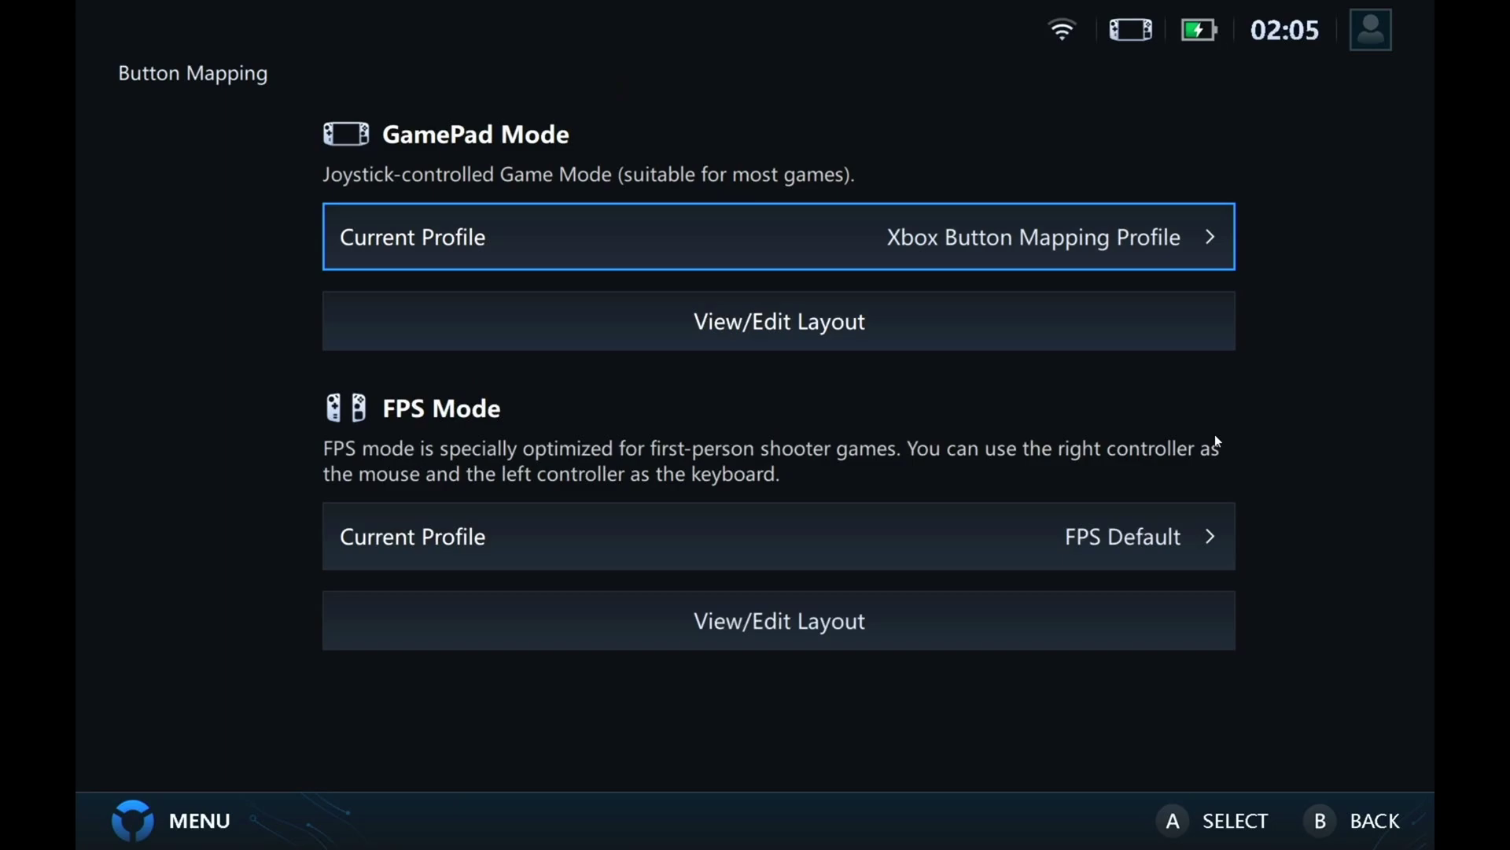
pyautogui.click(918, 521)
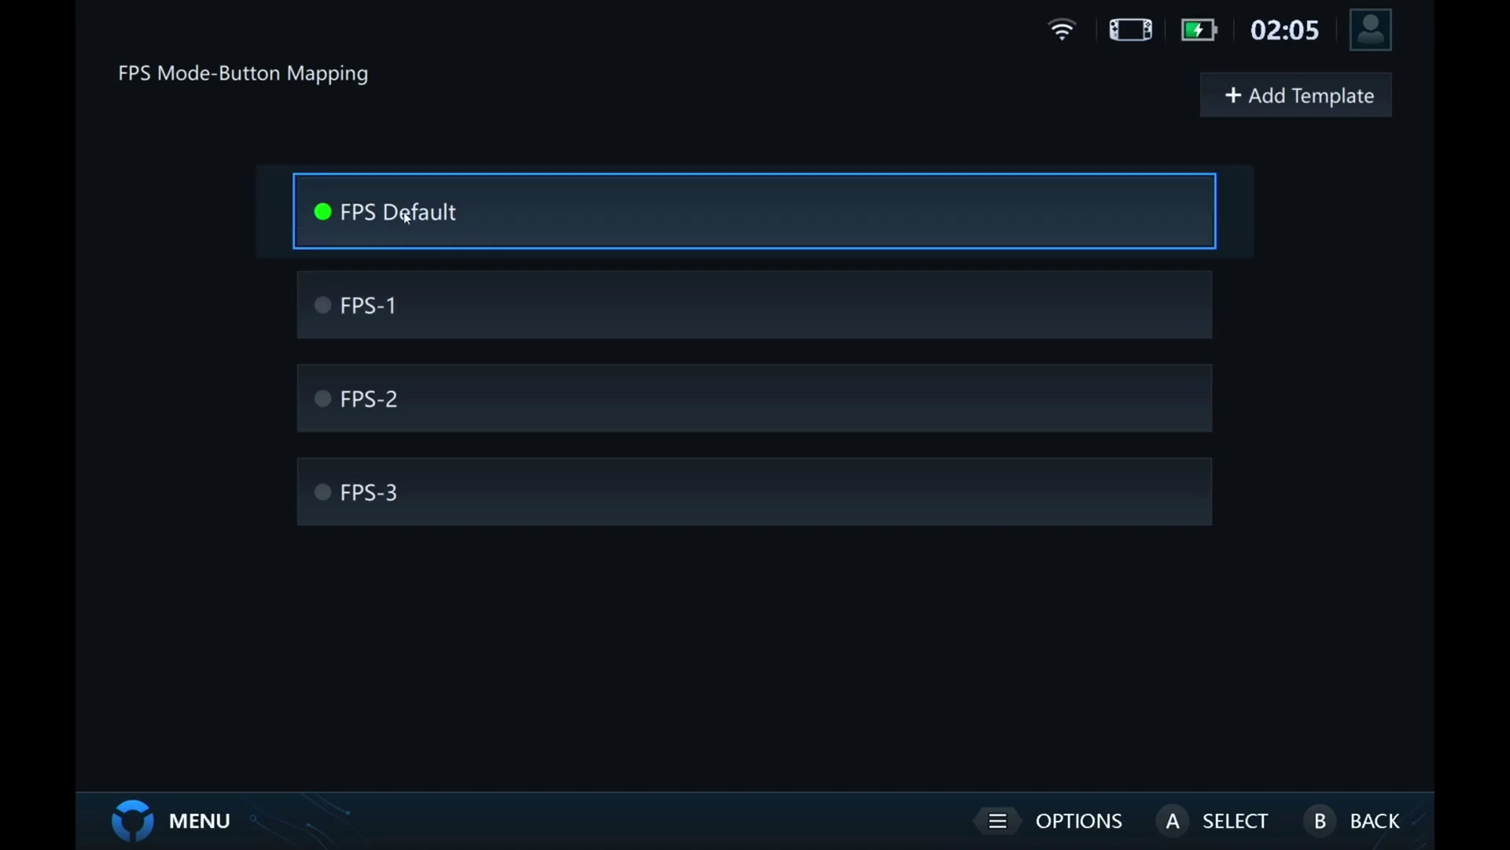
pyautogui.click(570, 226)
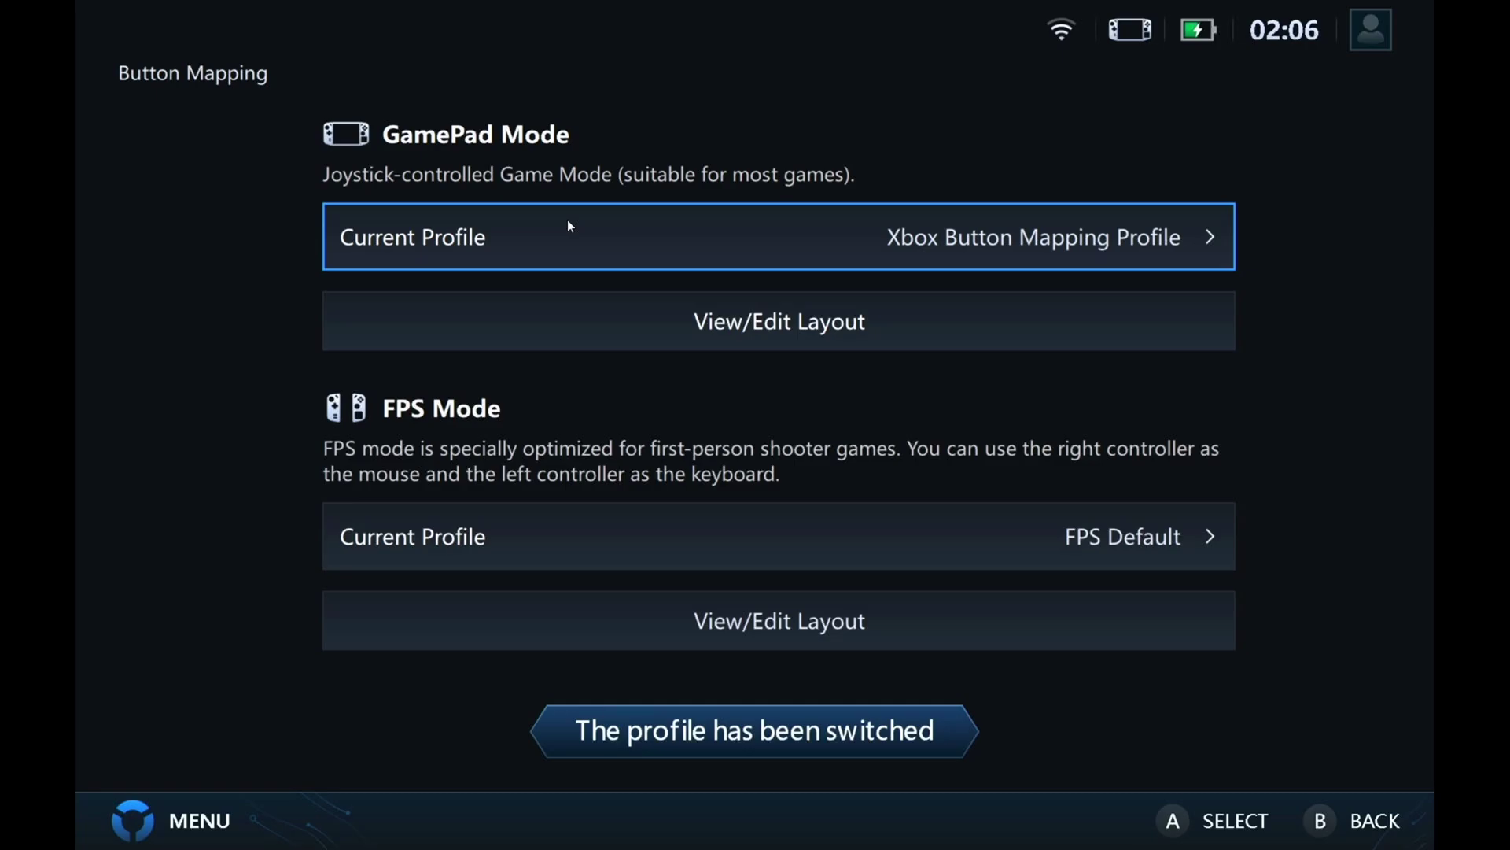
# Step: Review the GamePad Mode Xbox button layout's rear and front views, then return to Controller settings
pyautogui.click(805, 338)
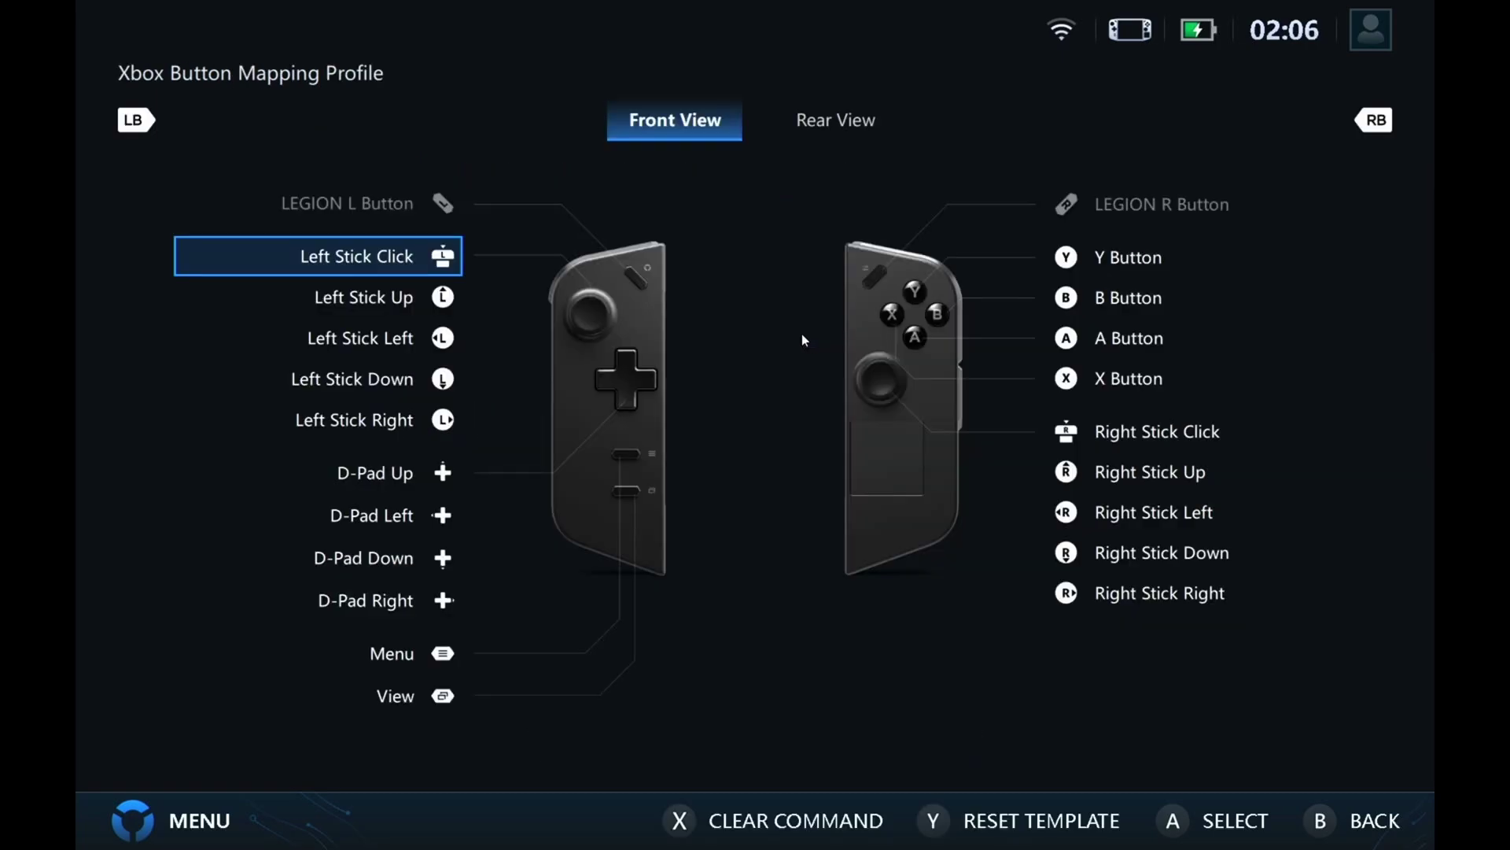
pyautogui.click(841, 122)
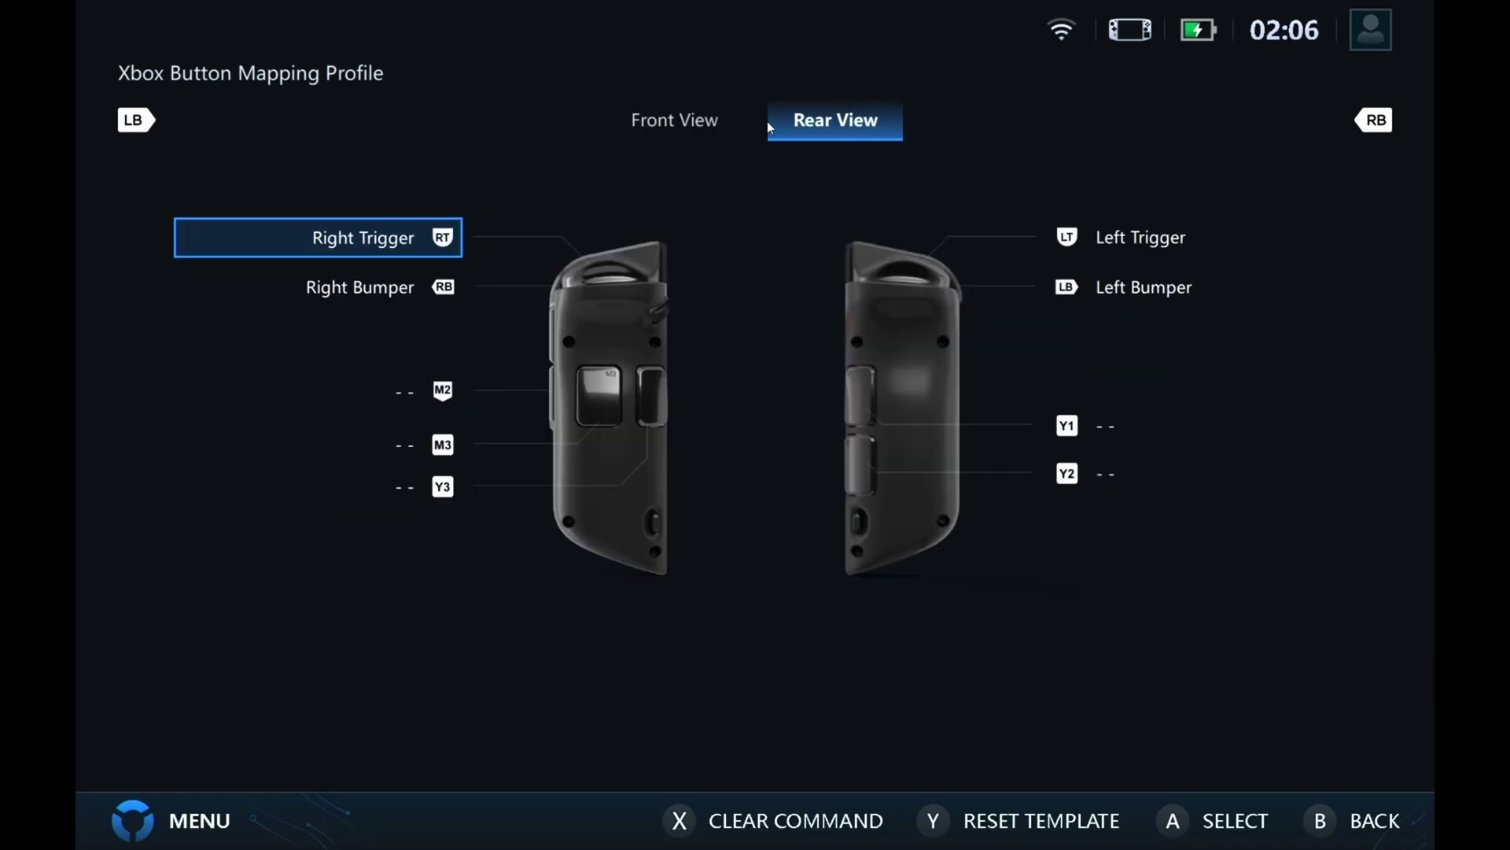
pyautogui.click(685, 128)
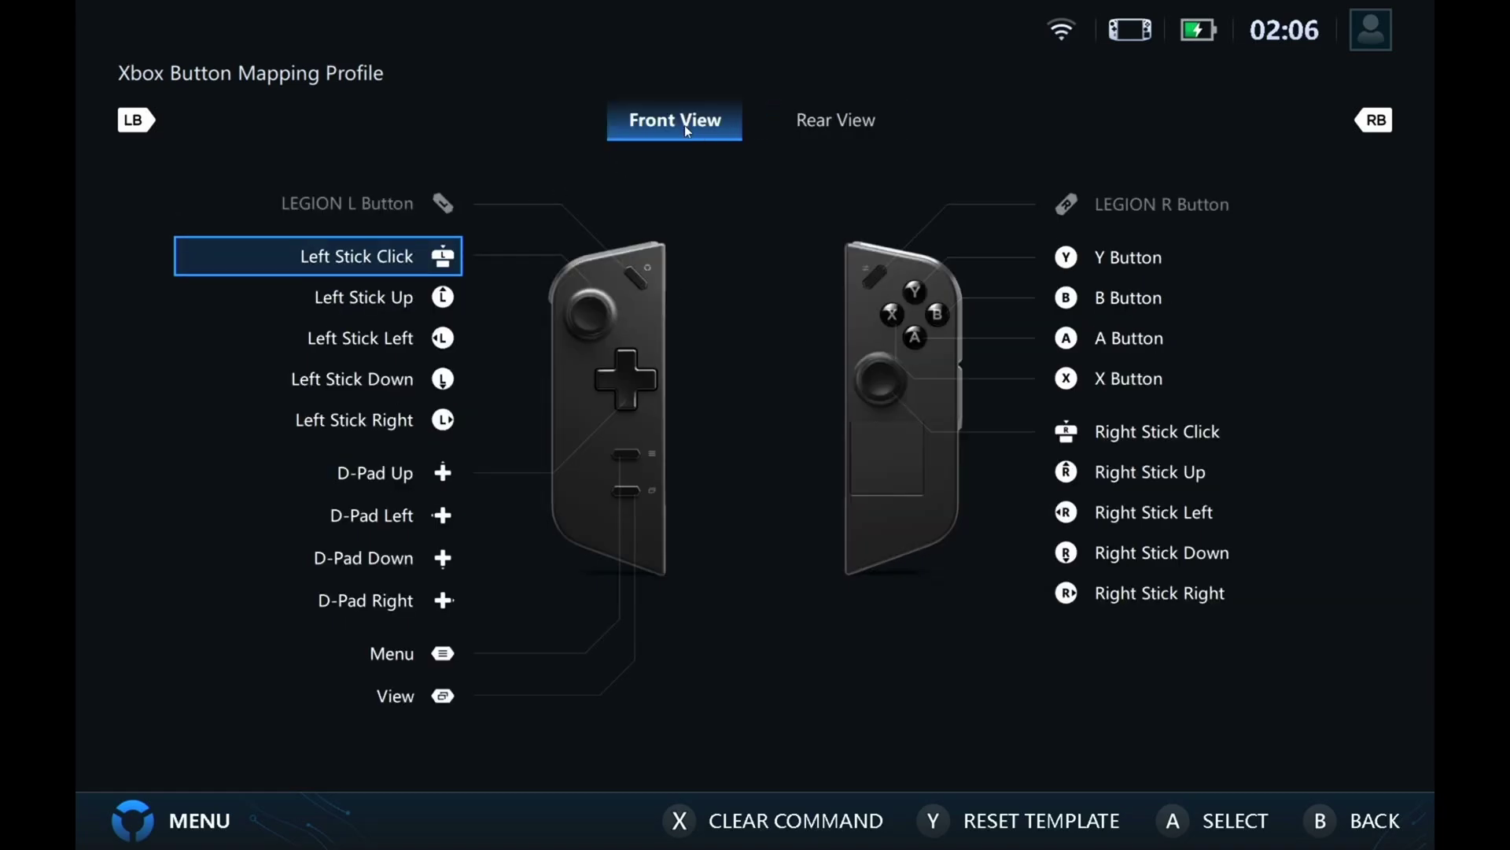
pyautogui.press('Escape')
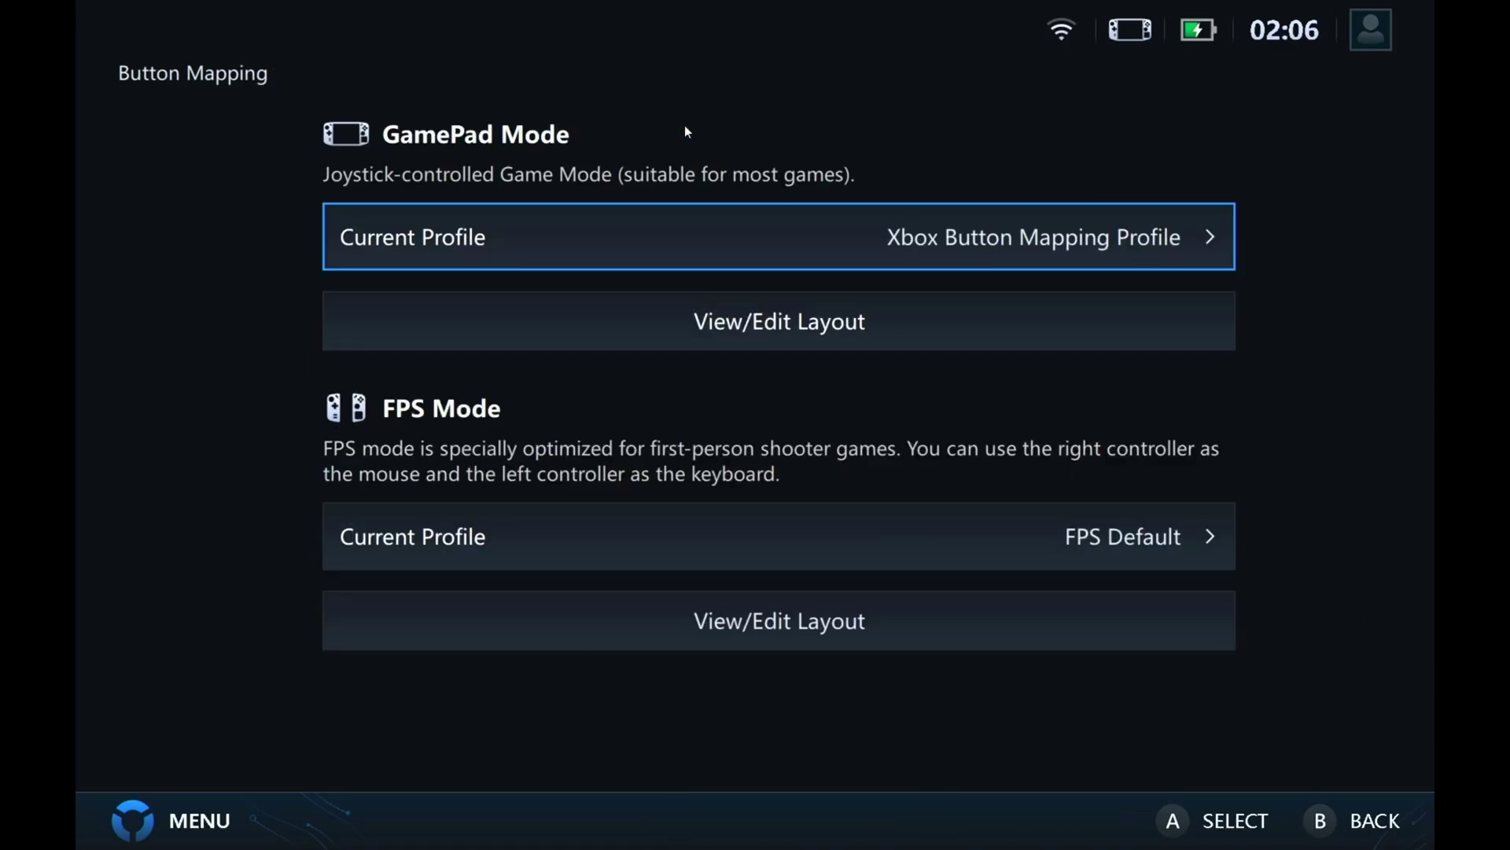
pyautogui.press('Escape')
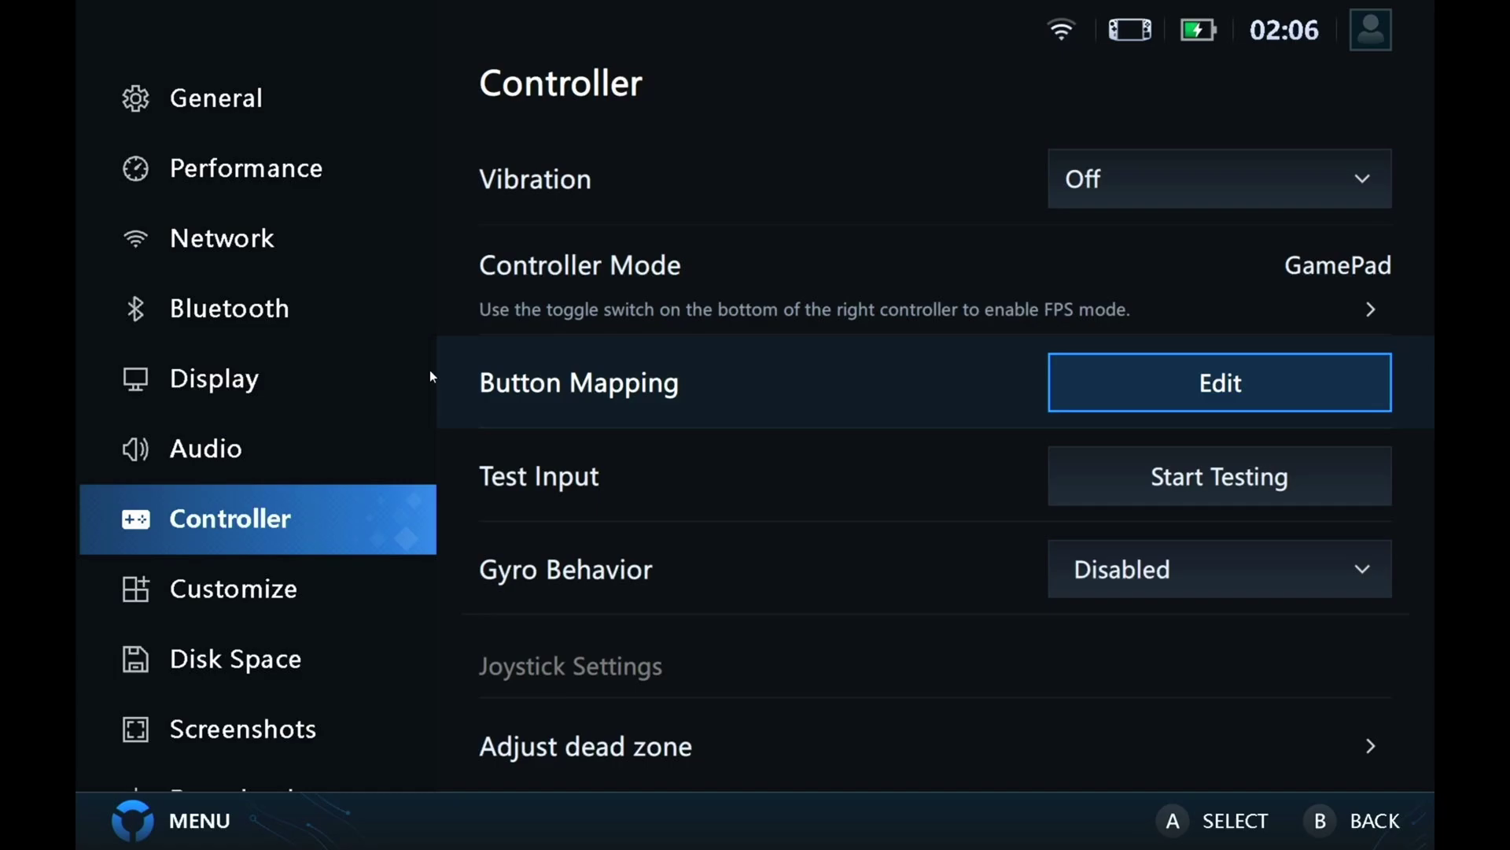
pyautogui.hotkey('ctrl', 'alt', 'a')
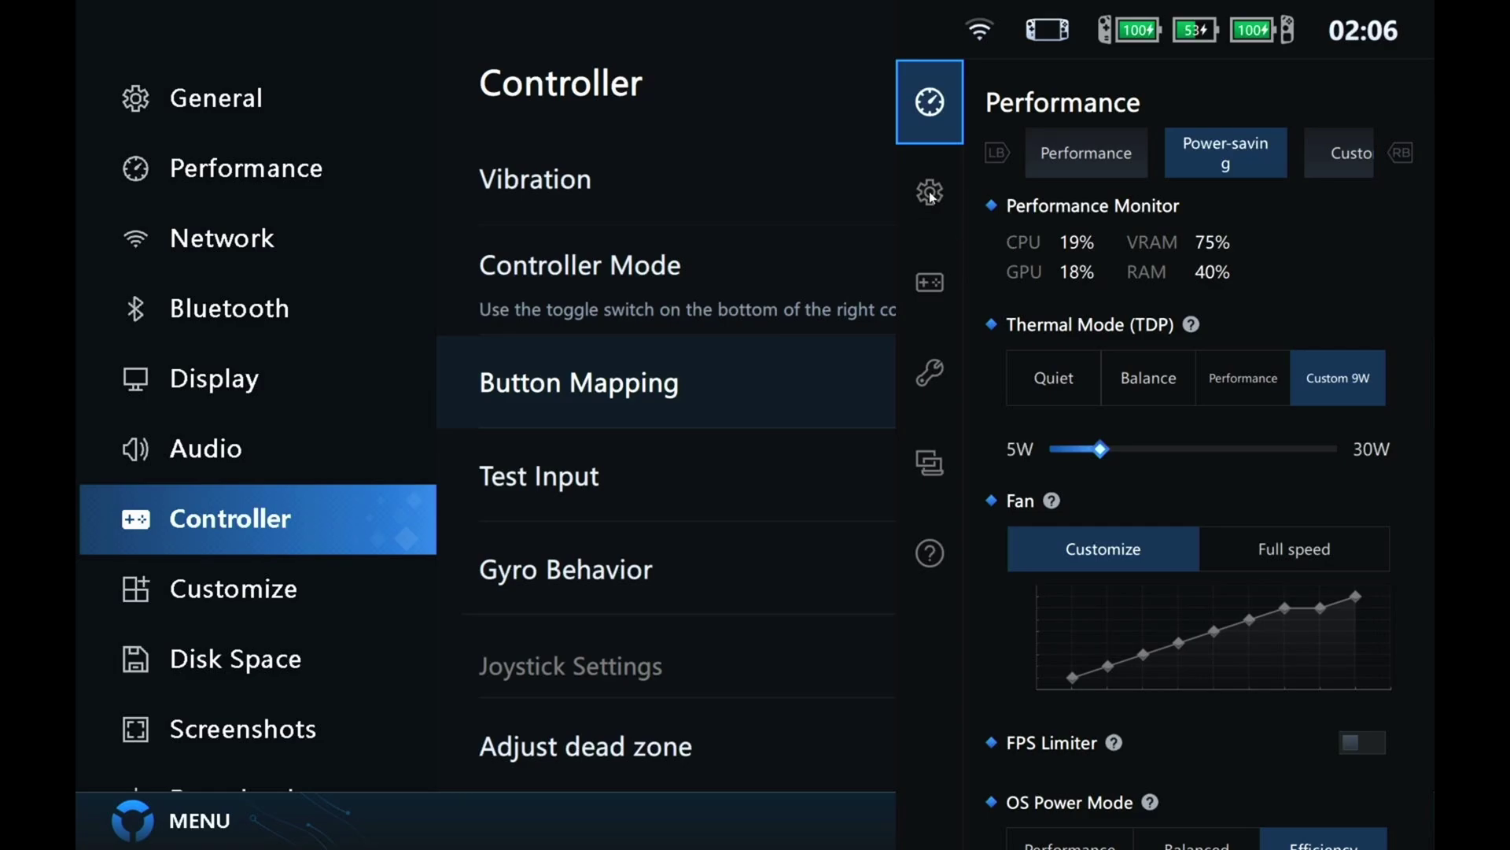
pyautogui.click(1374, 741)
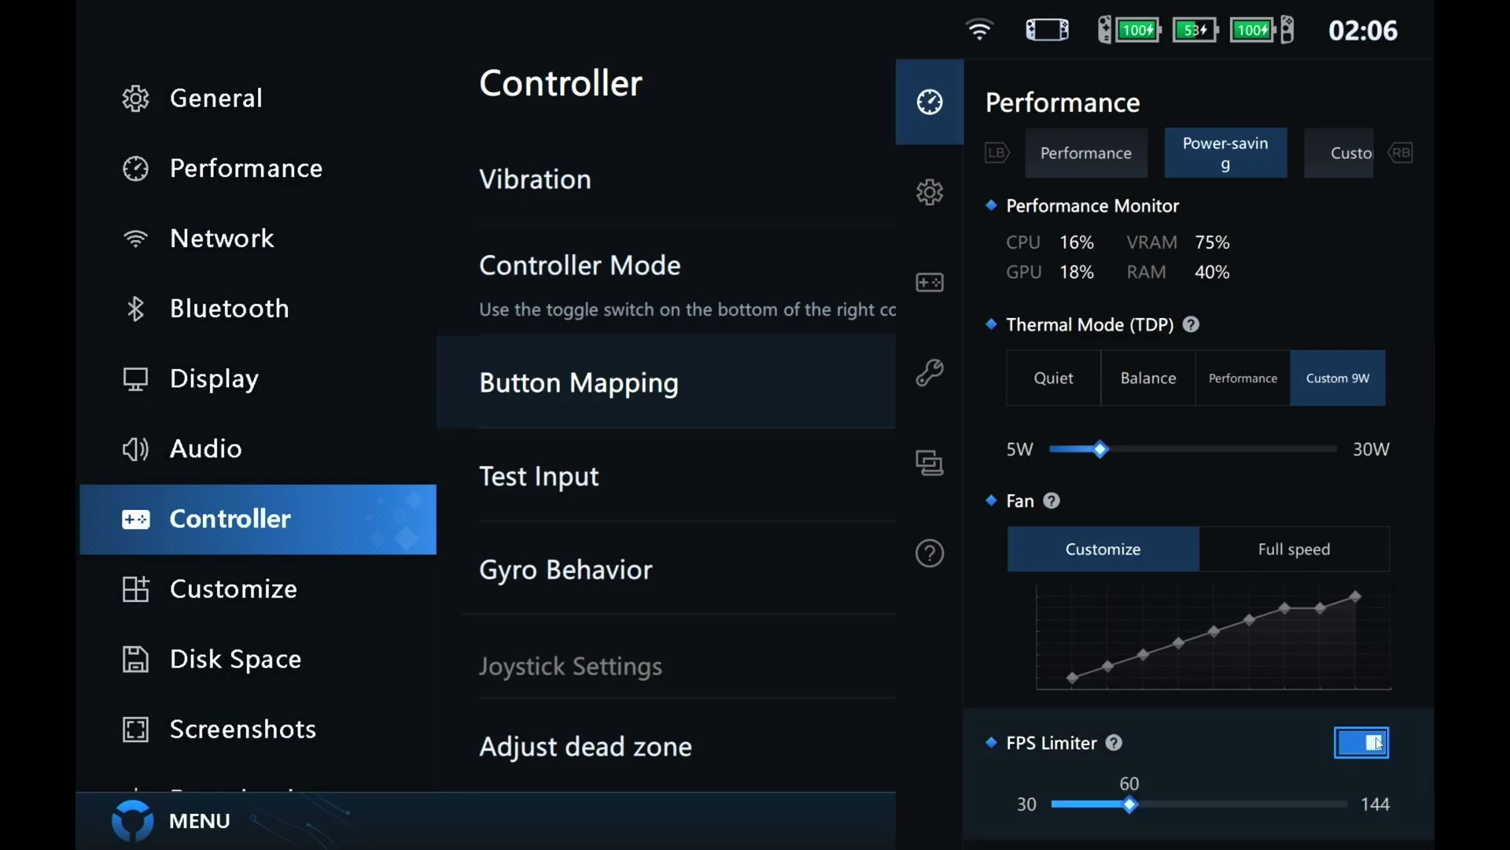
pyautogui.scroll(-2, 1360, 651)
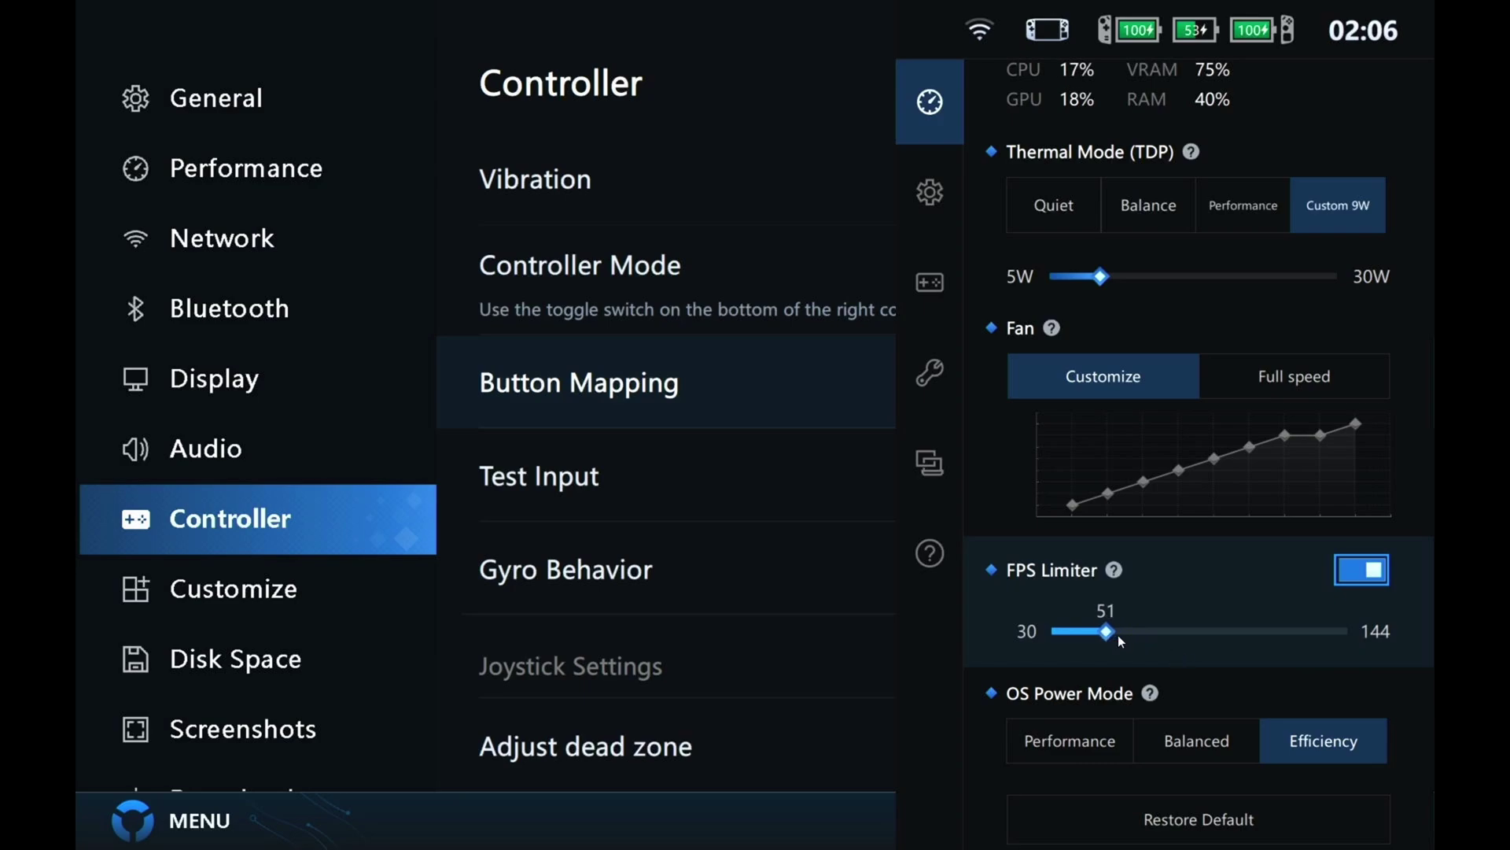
pyautogui.press('Left')
pyautogui.press('Left')
pyautogui.press('Left')
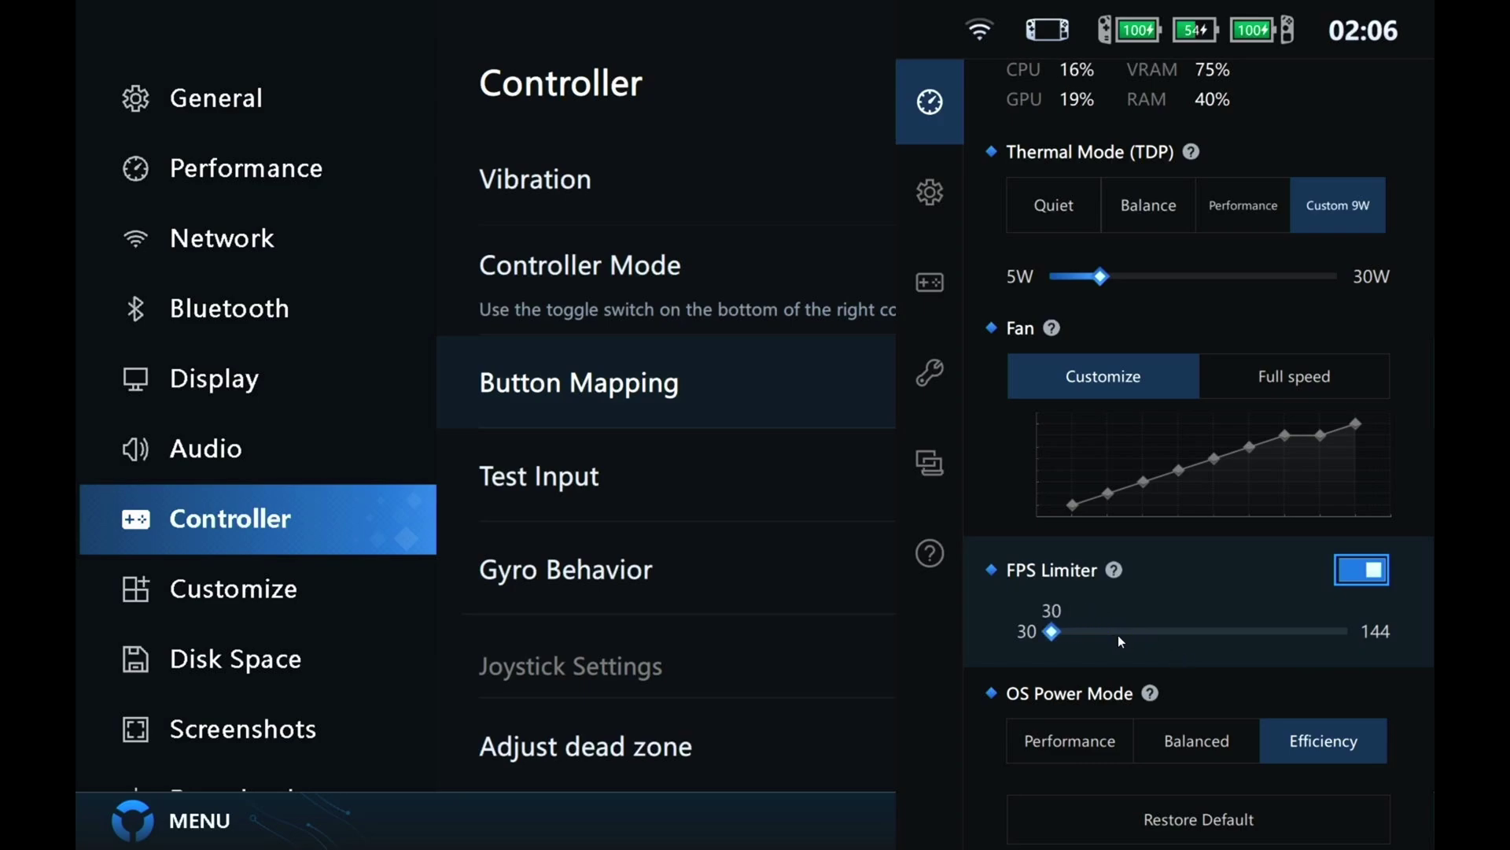
pyautogui.press('Right')
pyautogui.press('Right')
pyautogui.press('Right')
pyautogui.press('Right')
pyautogui.press('Right')
pyautogui.press('Right')
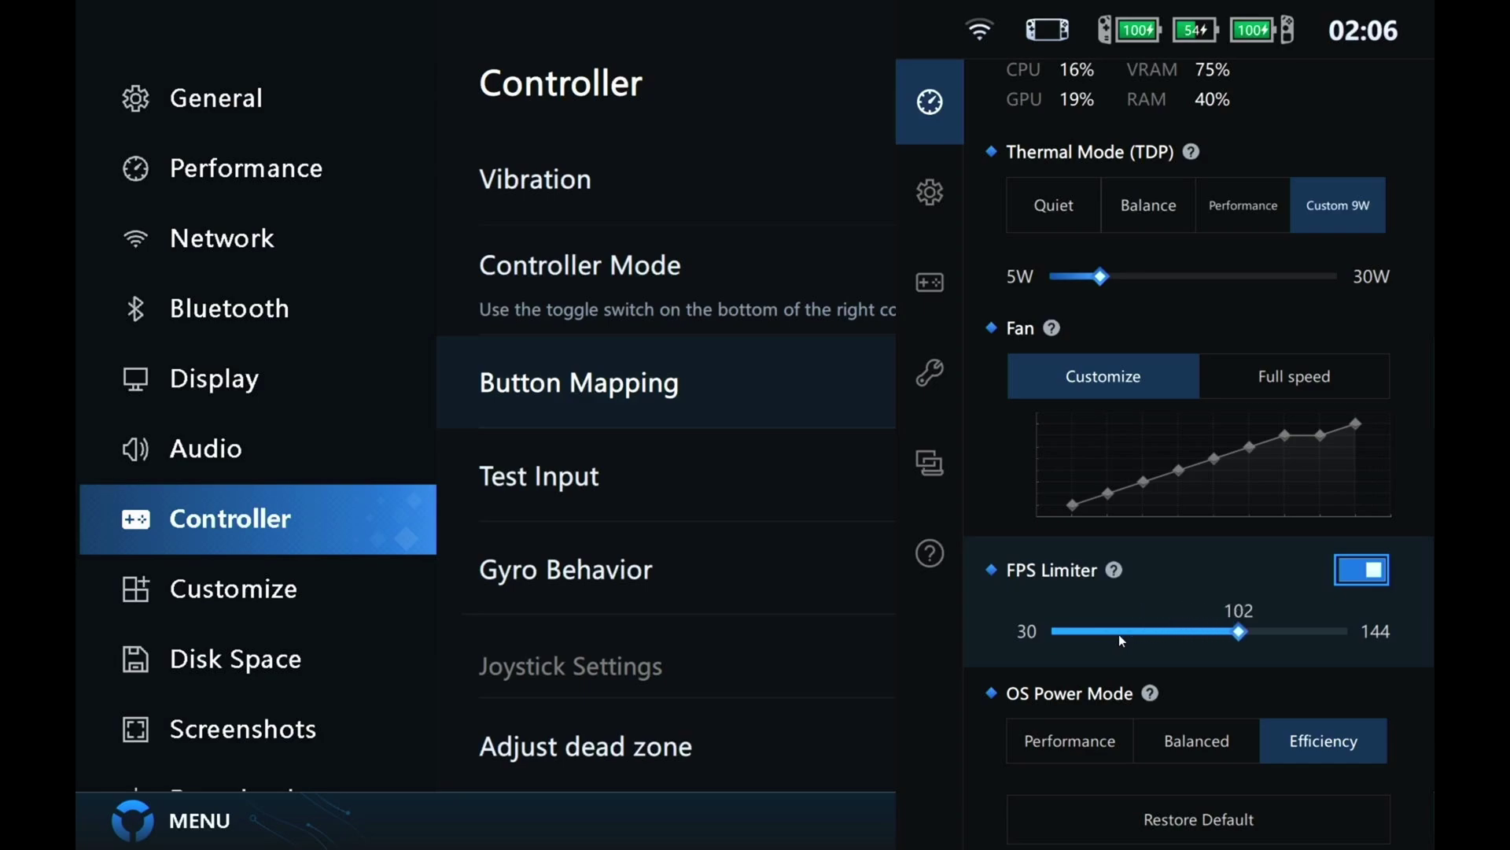
pyautogui.press('Right')
pyautogui.press('Right')
pyautogui.press('Right')
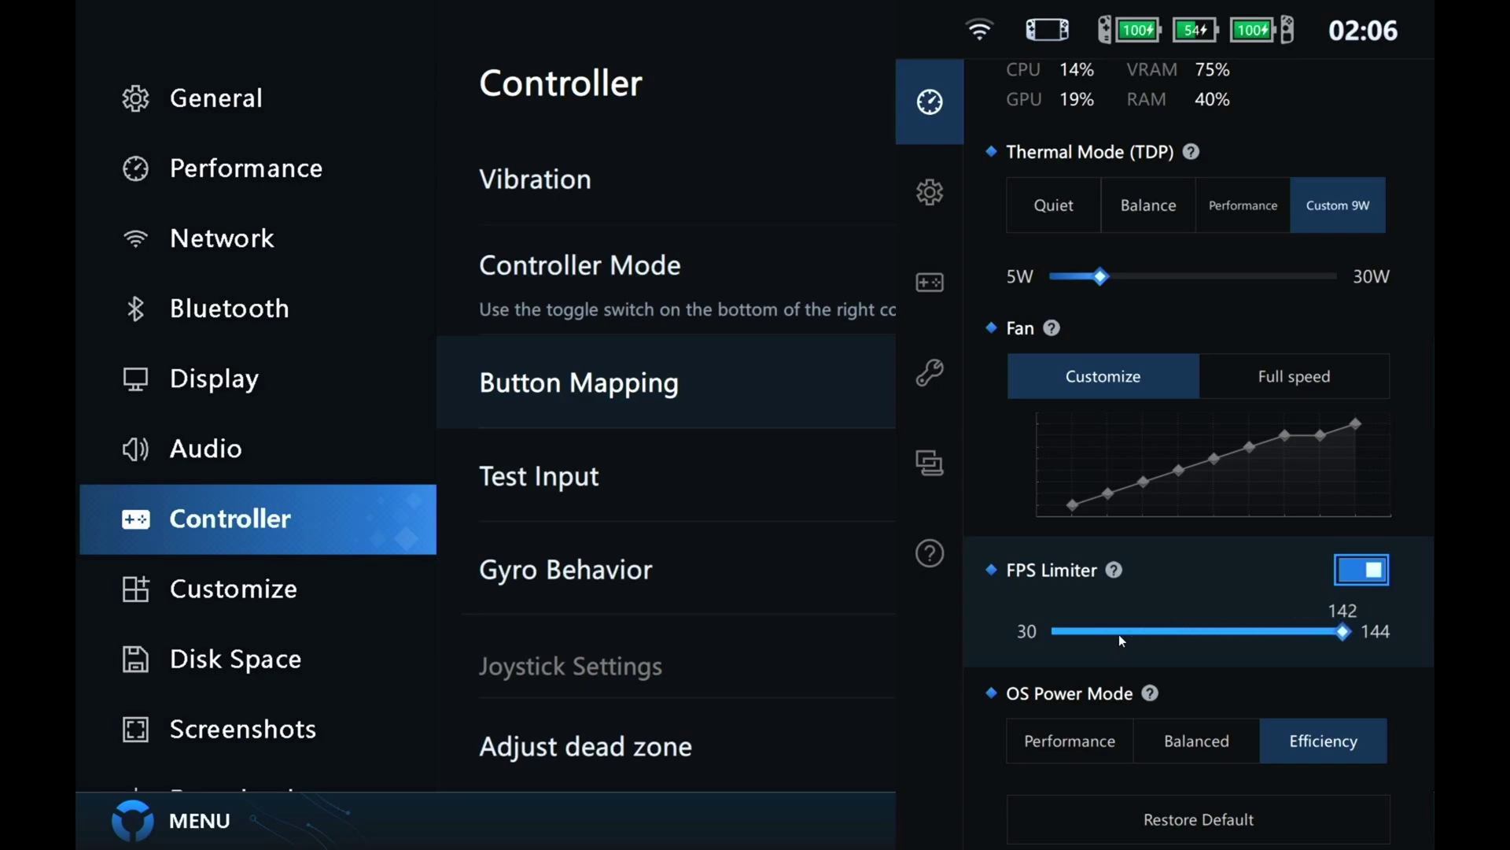
pyautogui.press('Right')
pyautogui.press('Right')
pyautogui.click(1368, 573)
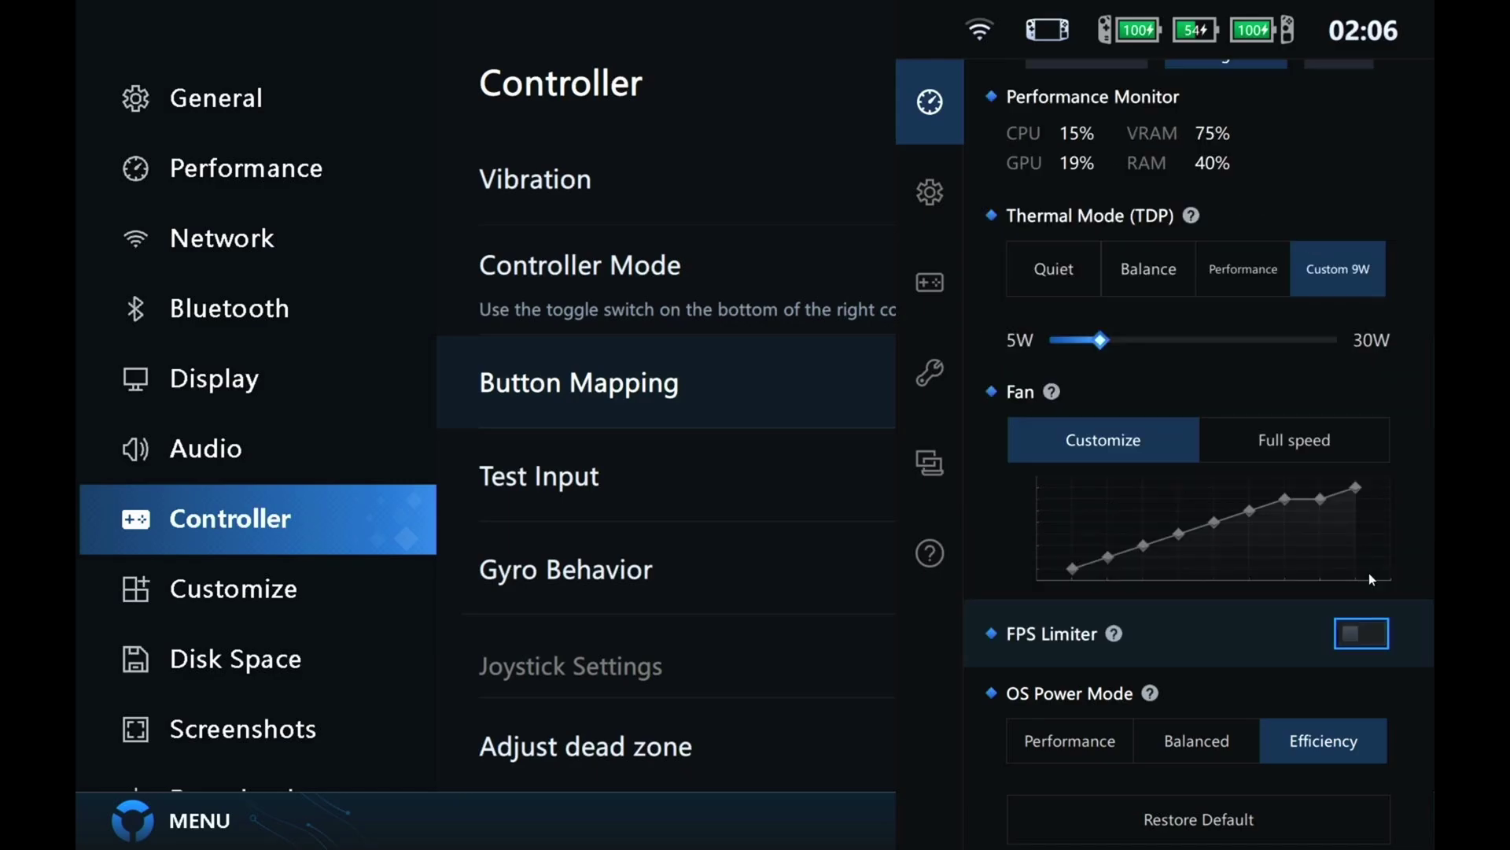
pyautogui.press('Escape')
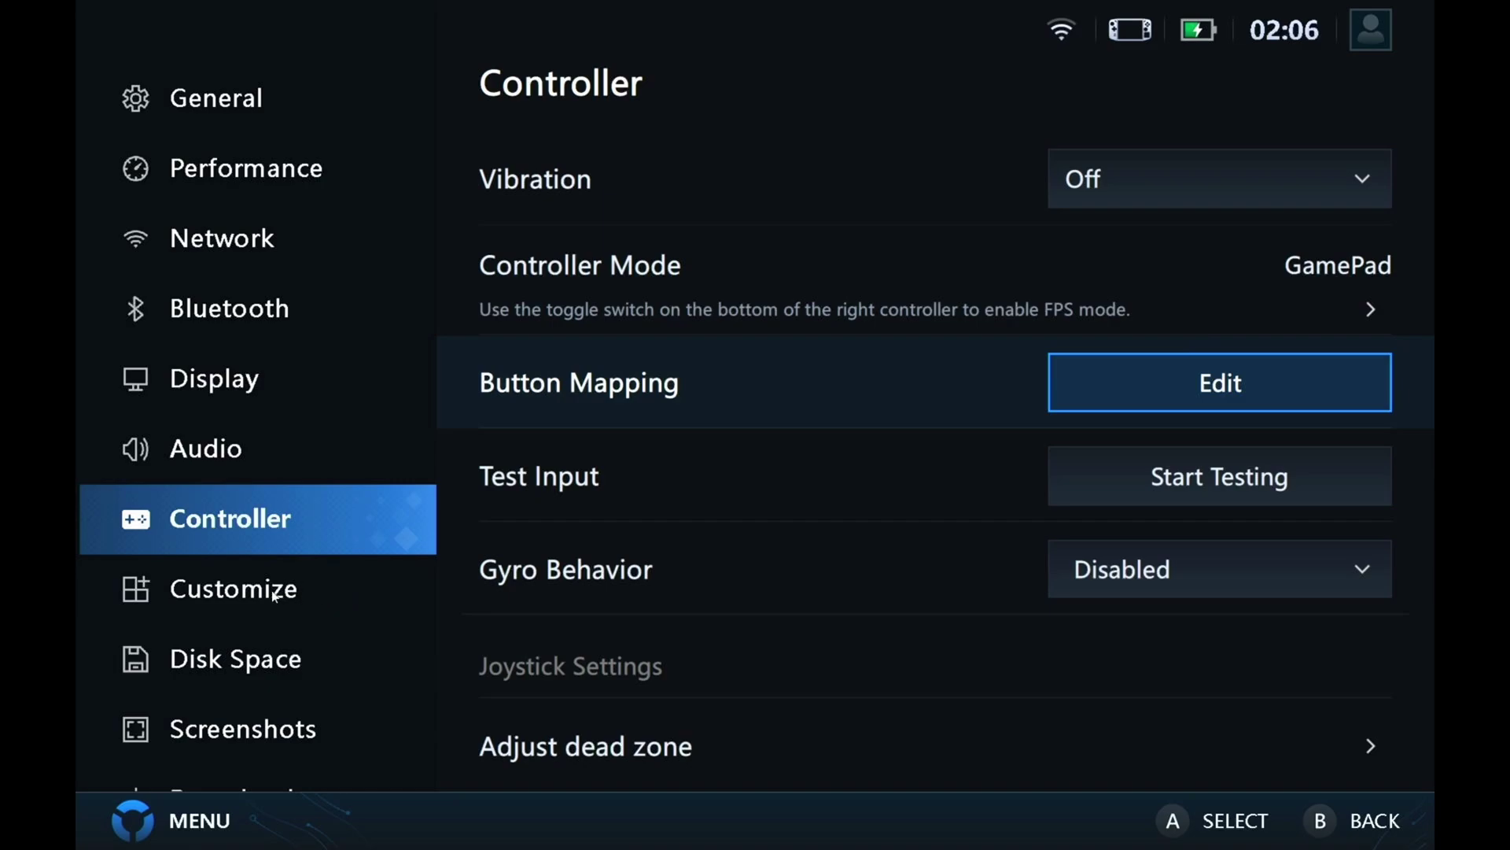
# Step: Open General settings and show the About panel listing version V1.0.2.9
pyautogui.scroll(-2, 272, 593)
pyautogui.scroll(2, 271, 595)
pyautogui.click(210, 105)
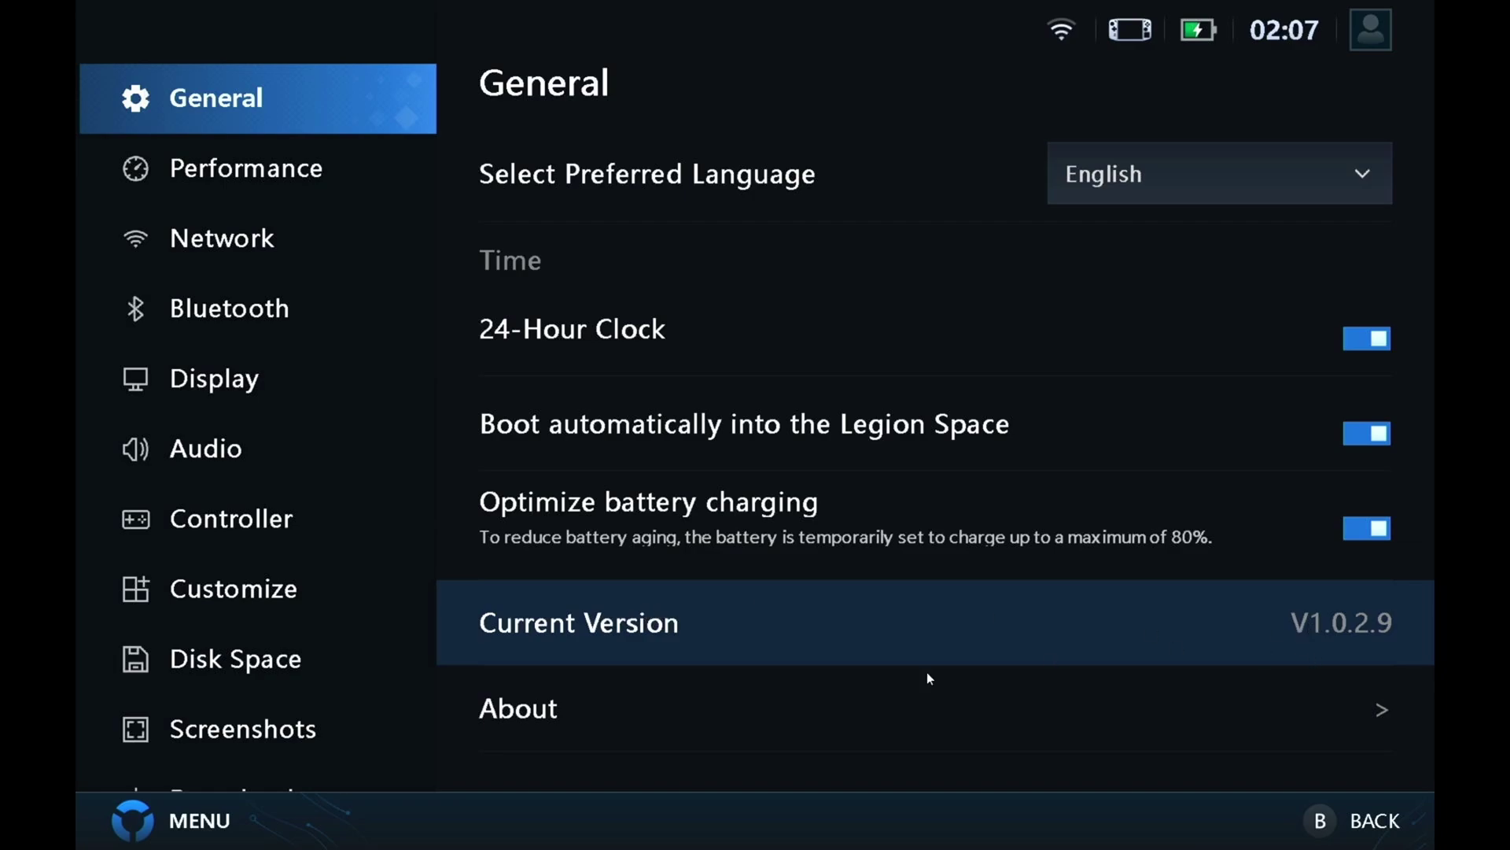
pyautogui.click(848, 719)
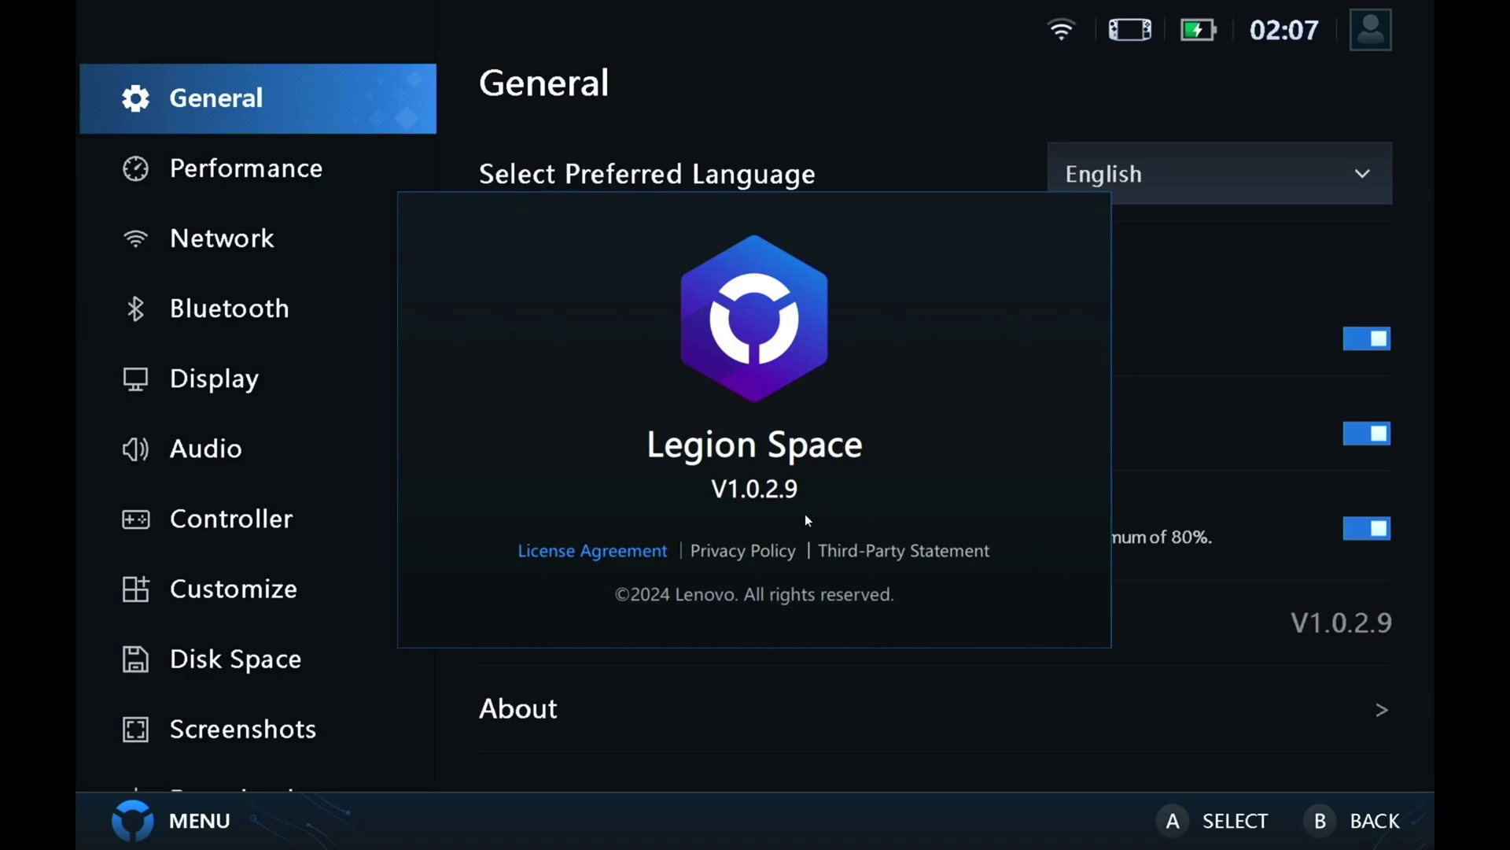
# Step: Close About and switch on the FPS Limiter in Performance settings
pyautogui.press('Escape')
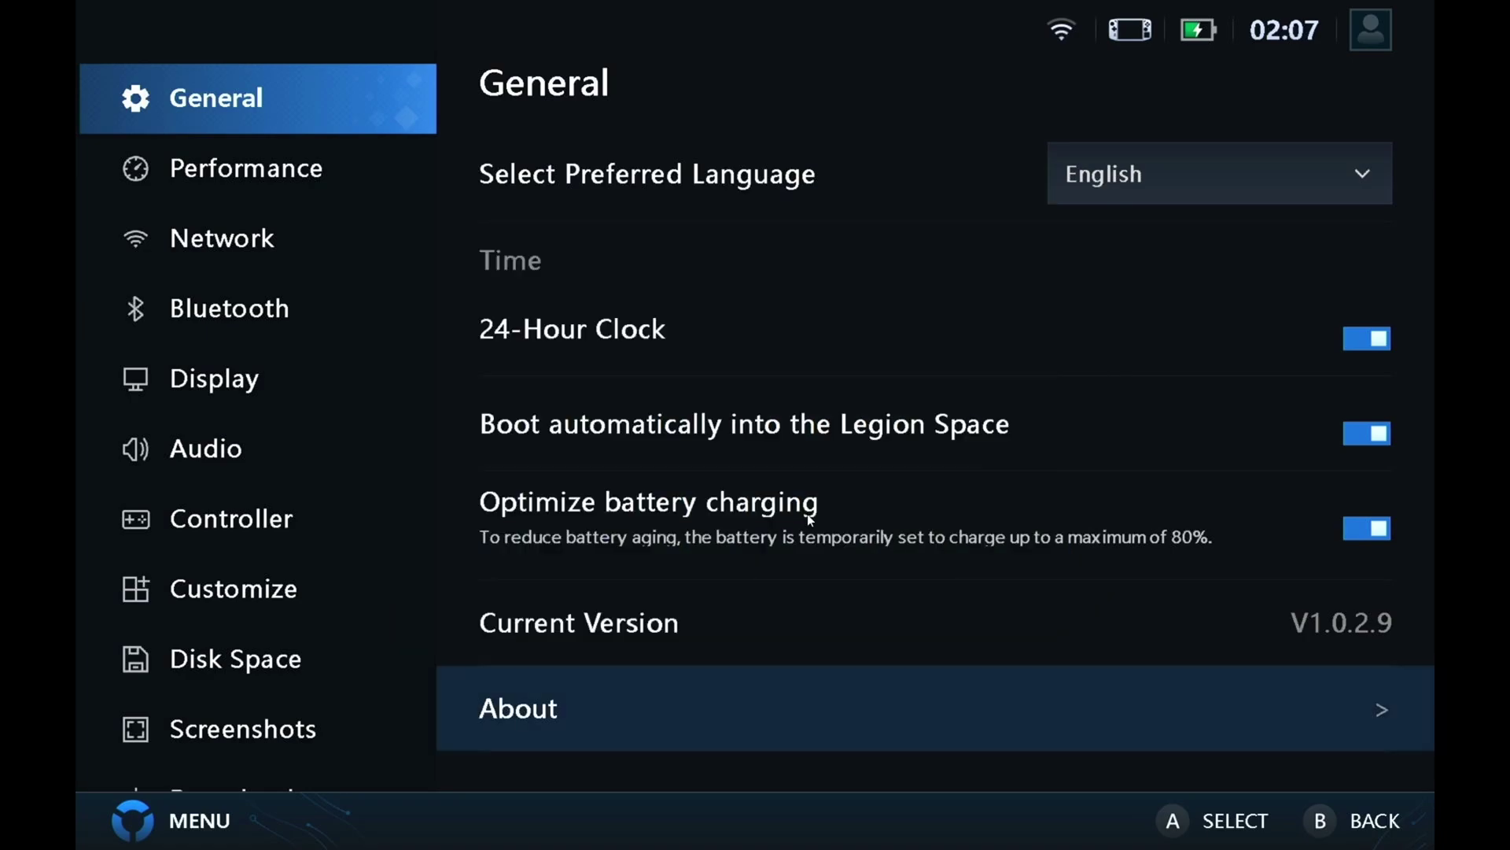
pyautogui.click(254, 190)
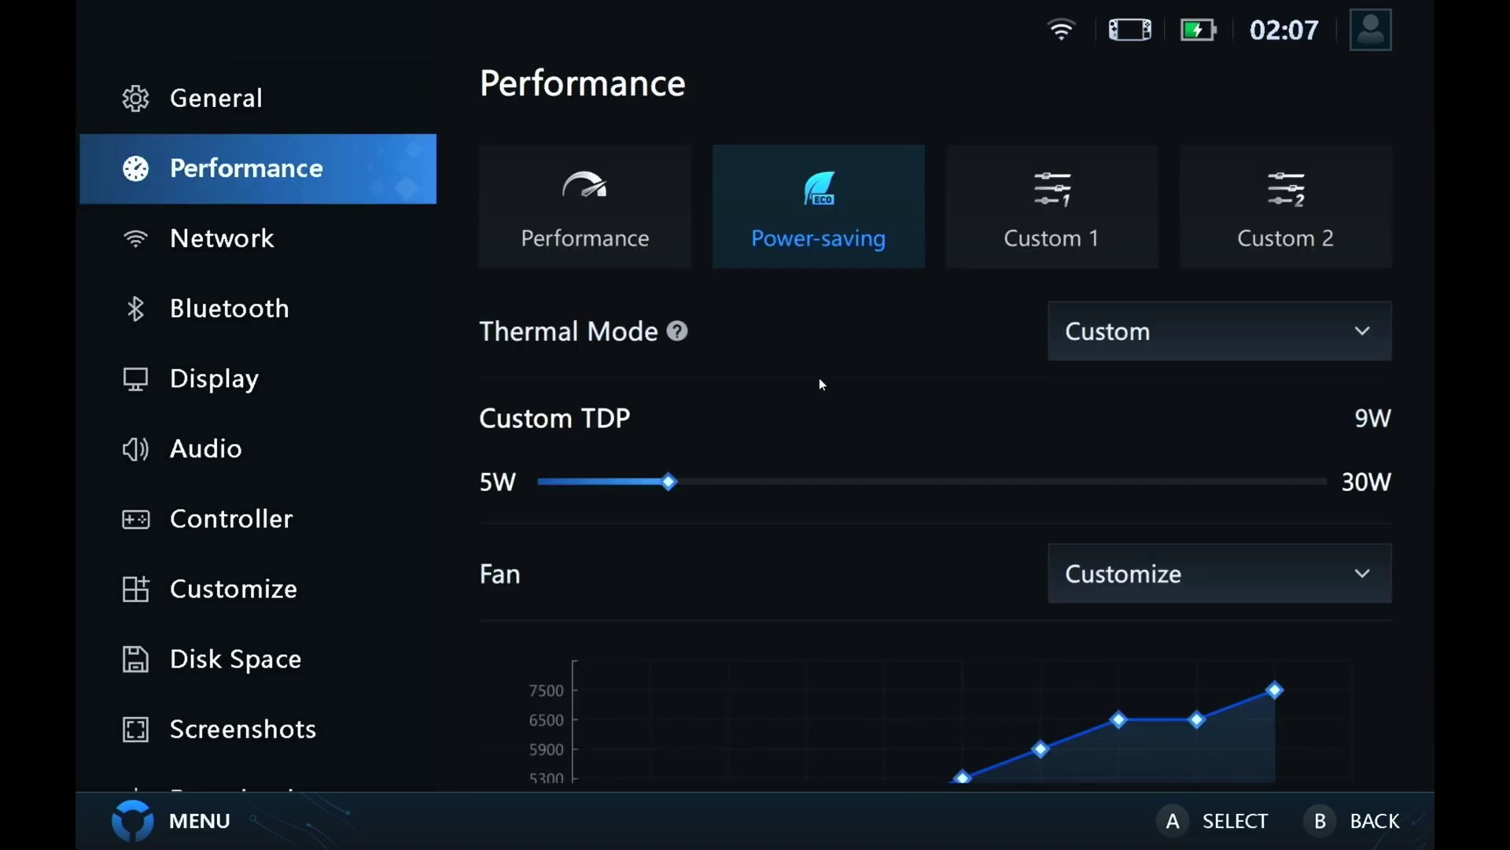
pyautogui.scroll(-5, 819, 383)
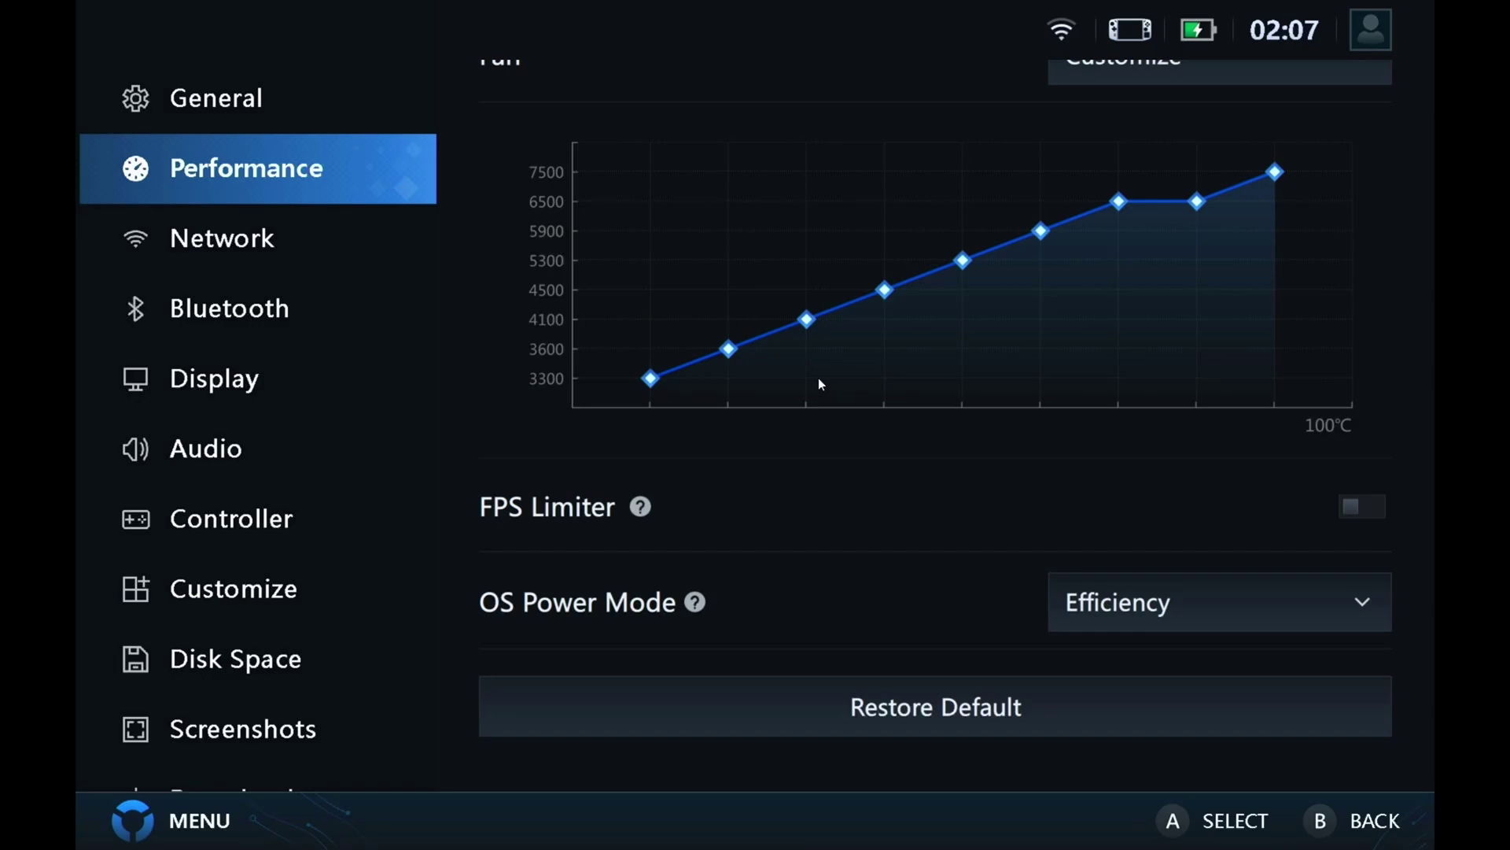
pyautogui.scroll(1, 712, 305)
pyautogui.scroll(-5, 714, 305)
pyautogui.click(1352, 517)
pyautogui.scroll(3, 1357, 518)
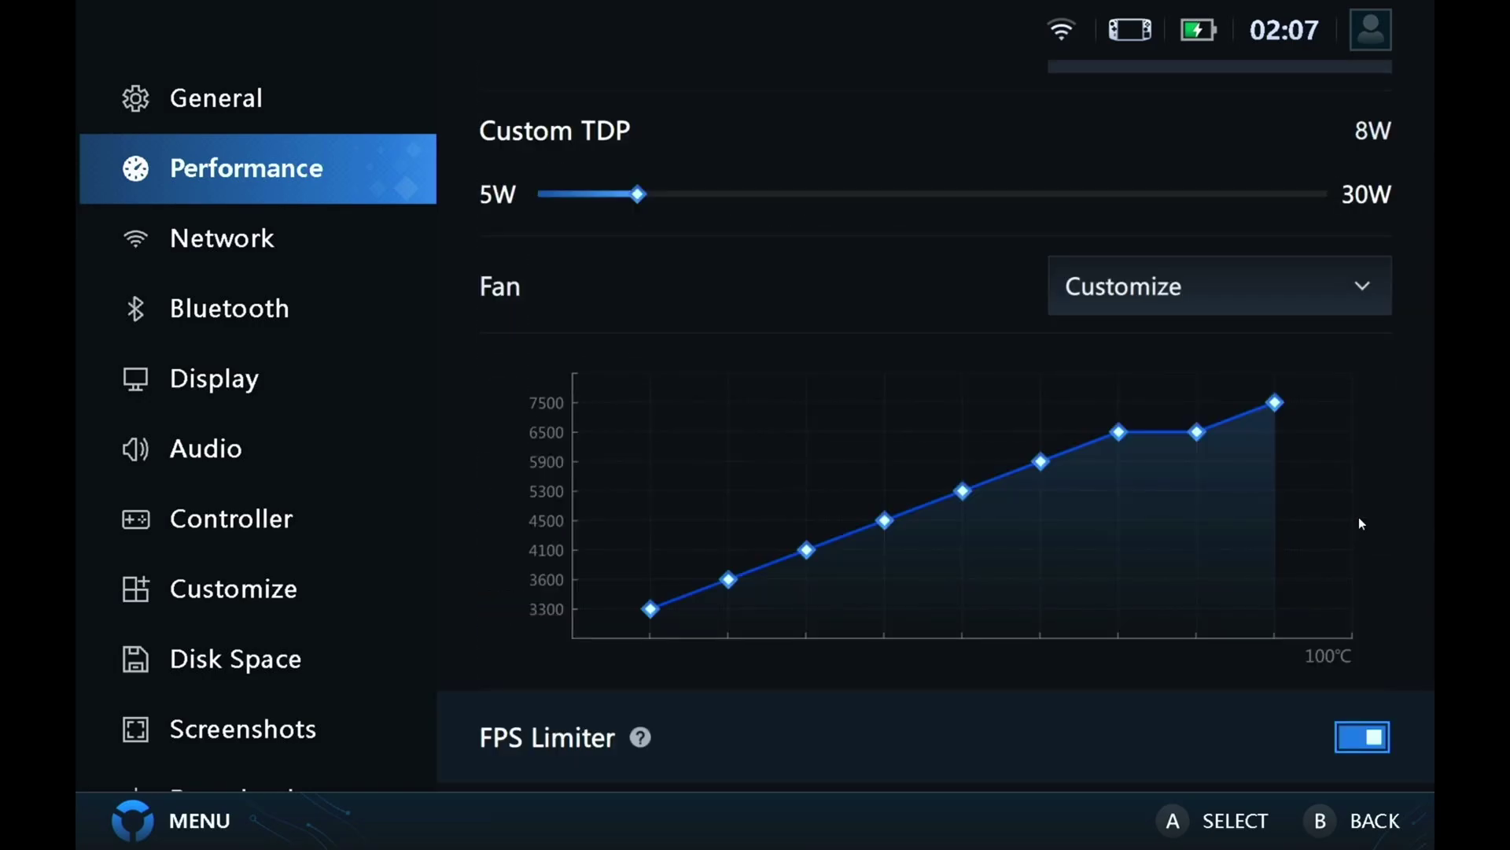
pyautogui.scroll(-3, 1332, 520)
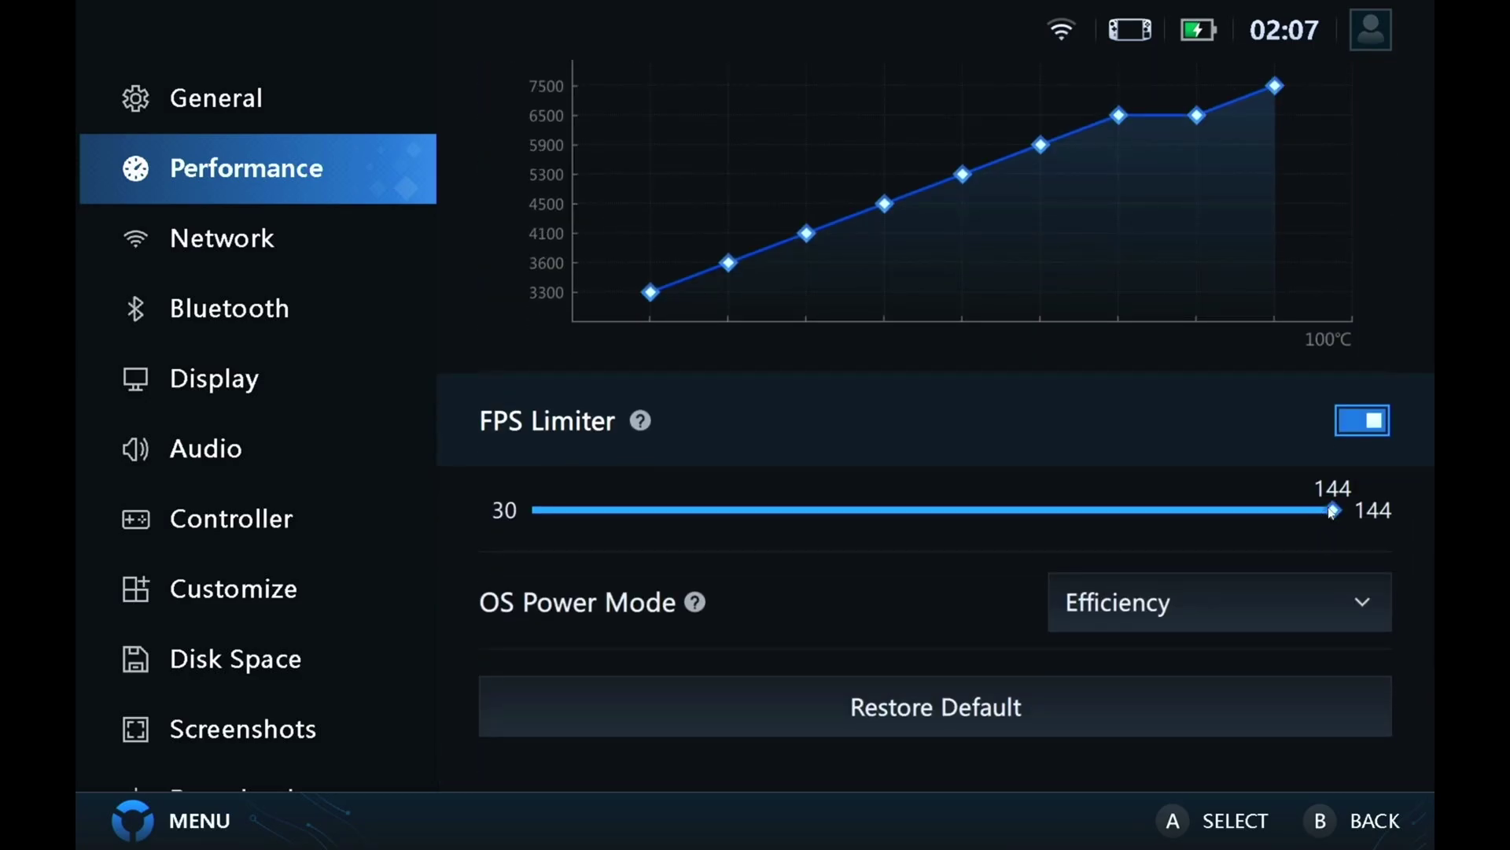
# Step: Move the FPS cap down to 60, back up to 144, then switch the limiter off
pyautogui.moveTo(1332, 512)
pyautogui.mouseDown()
pyautogui.moveTo(1027, 517)
pyautogui.moveTo(774, 499)
pyautogui.moveTo(528, 511)
pyautogui.mouseUp()
pyautogui.click(749, 517)
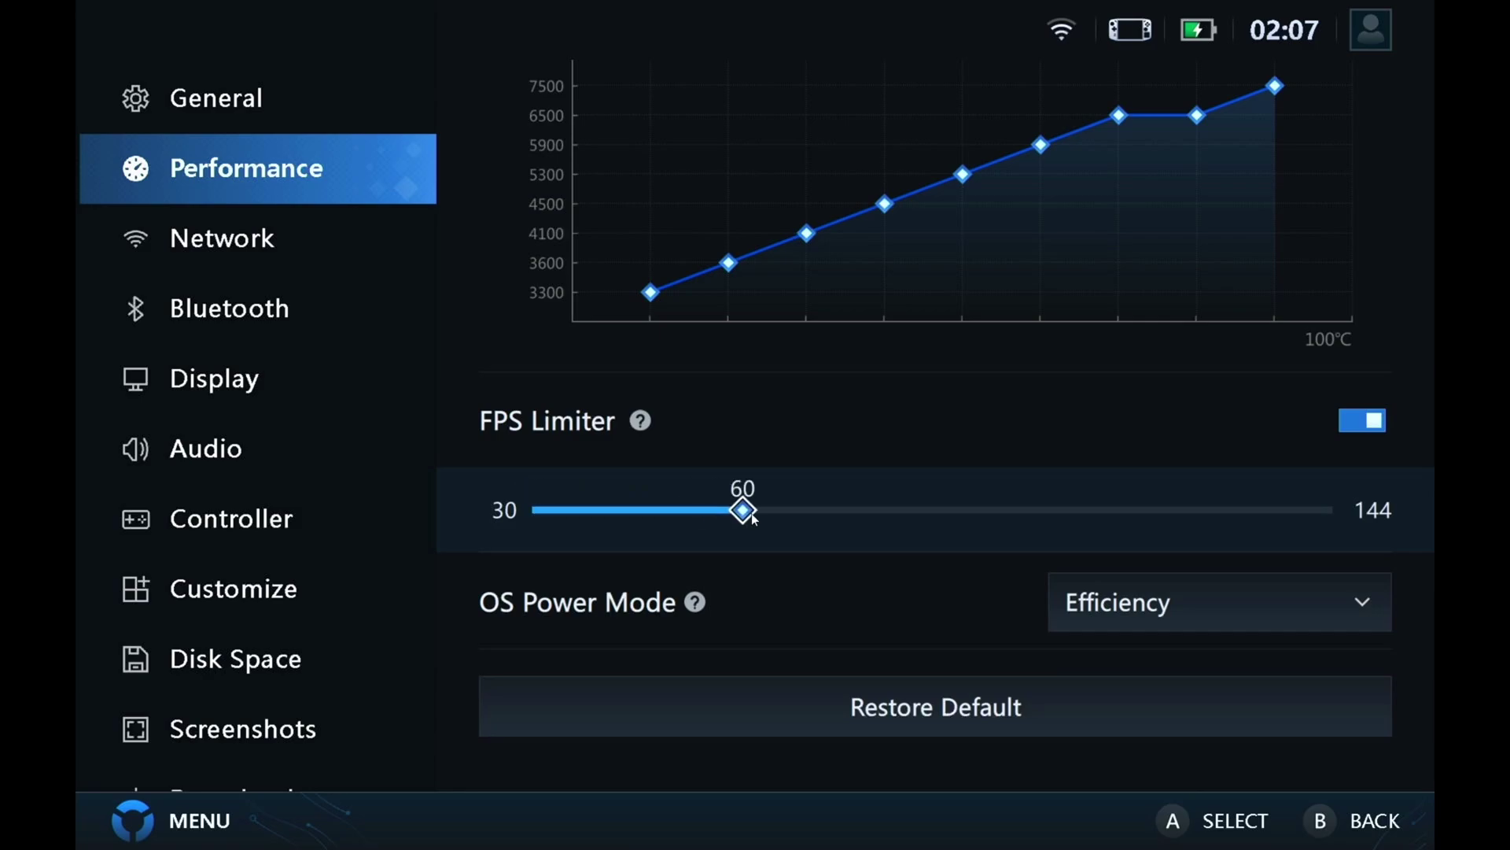
pyautogui.moveTo(753, 519); pyautogui.dragTo(1336, 513)
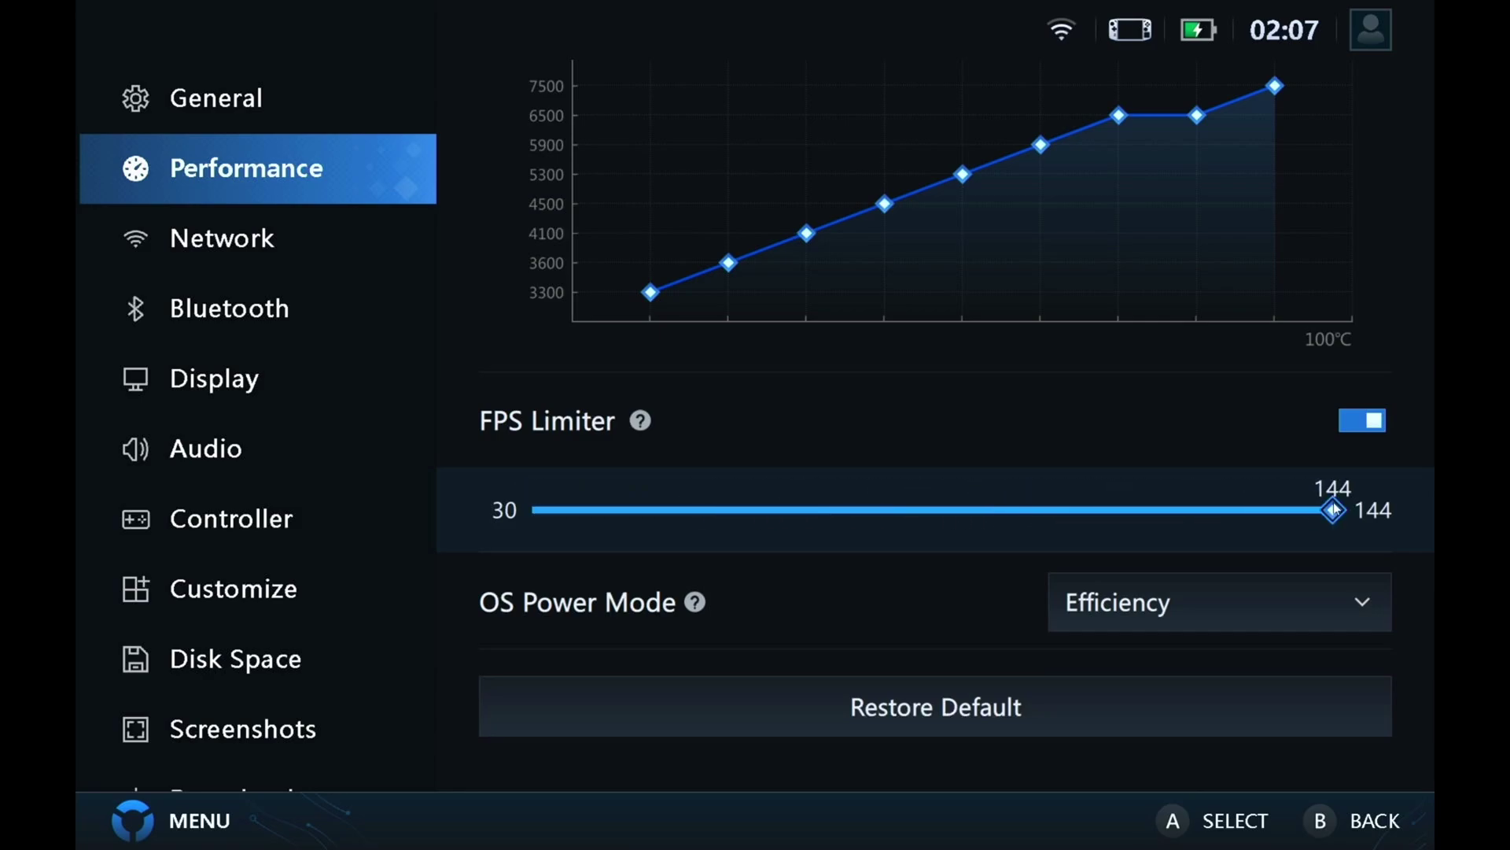
pyautogui.click(1343, 426)
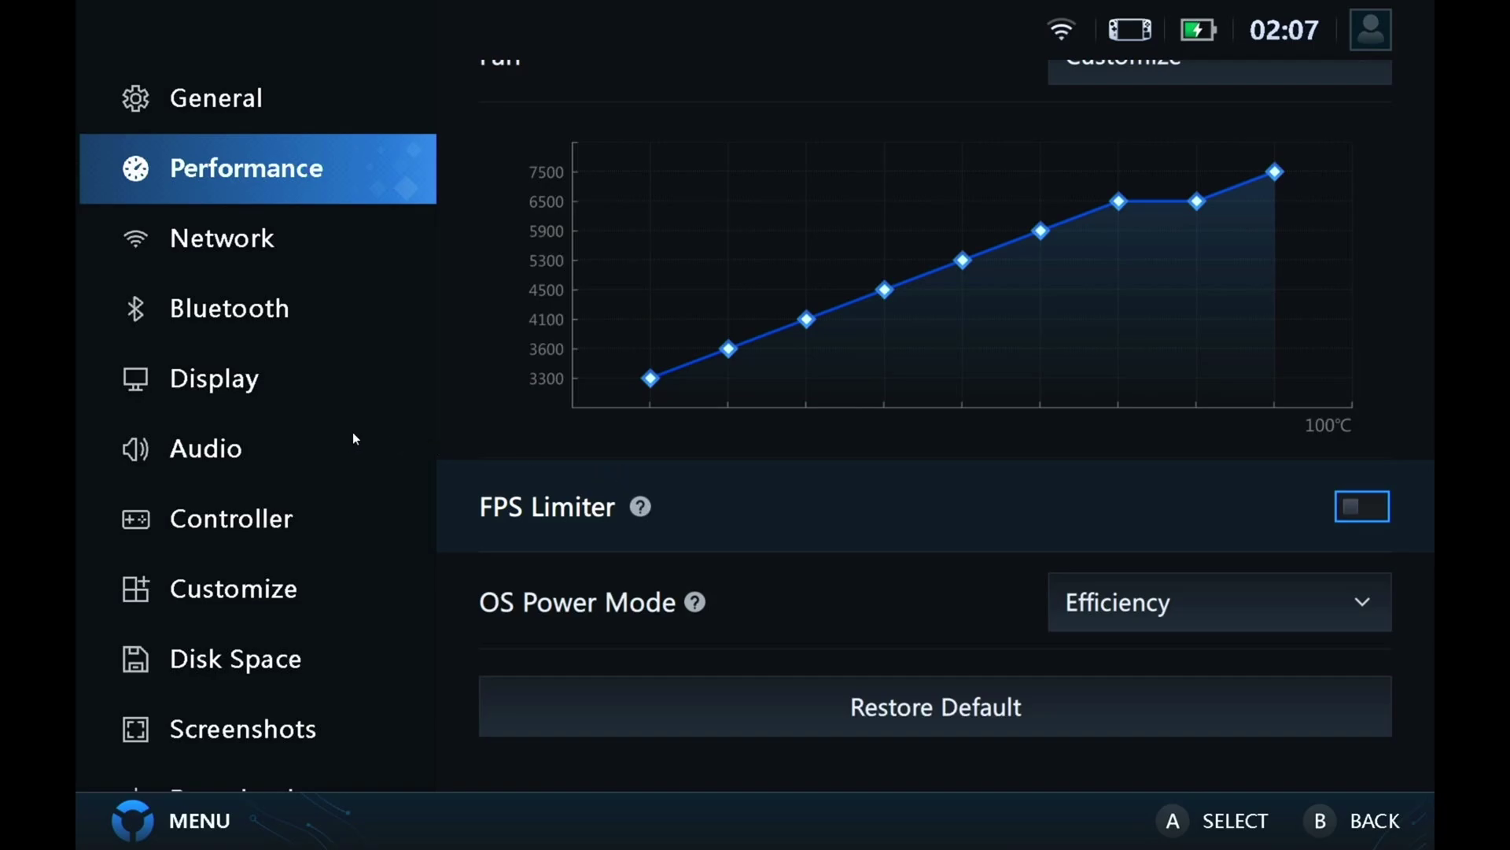
pyautogui.scroll(-2, 343, 437)
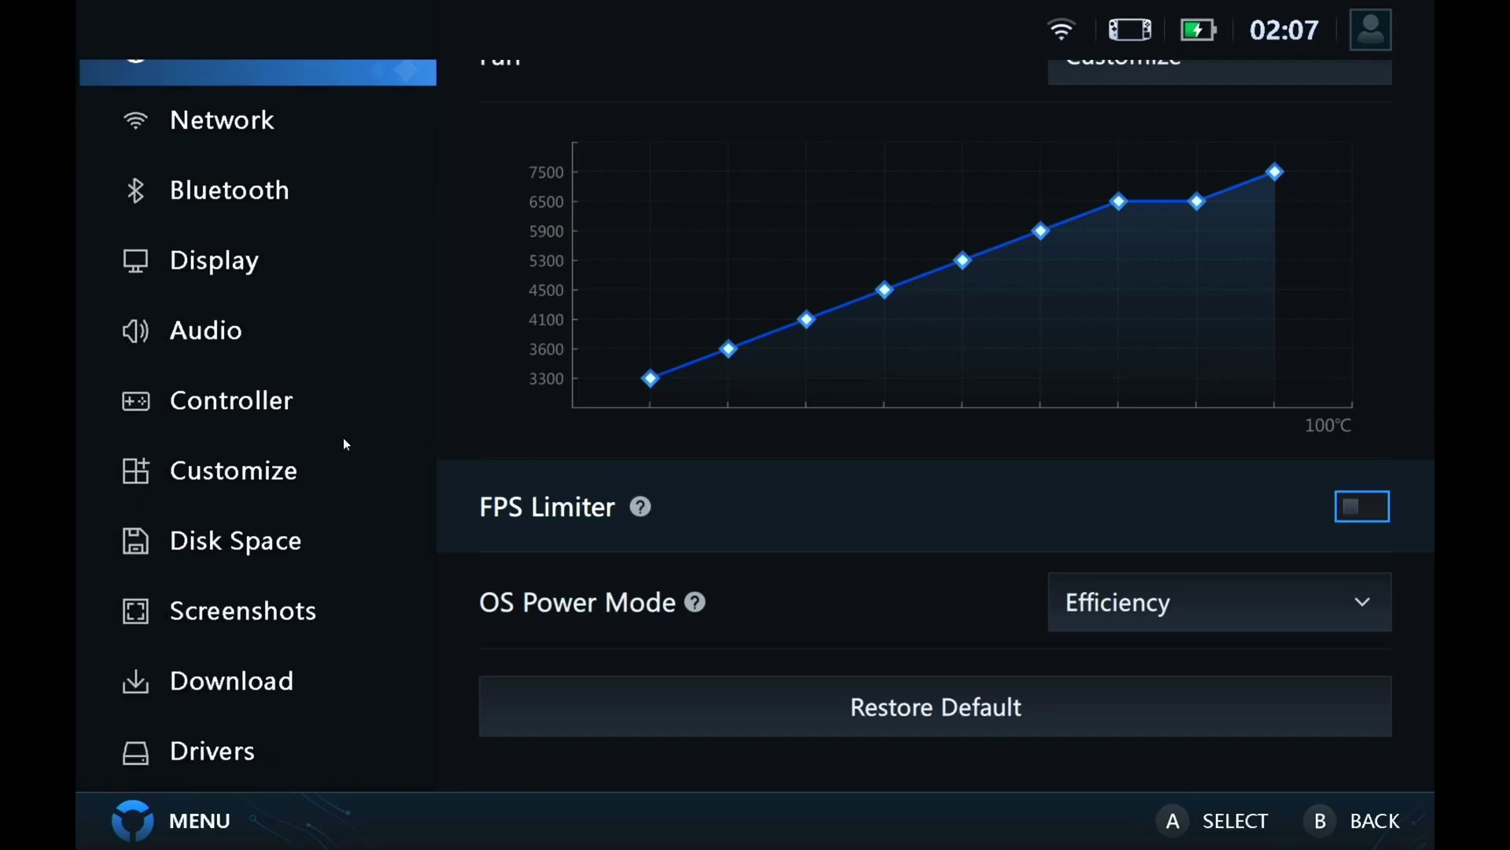
# Step: Run the driver update check and browse the All drivers list, confirming everything is up to date
pyautogui.click(204, 744)
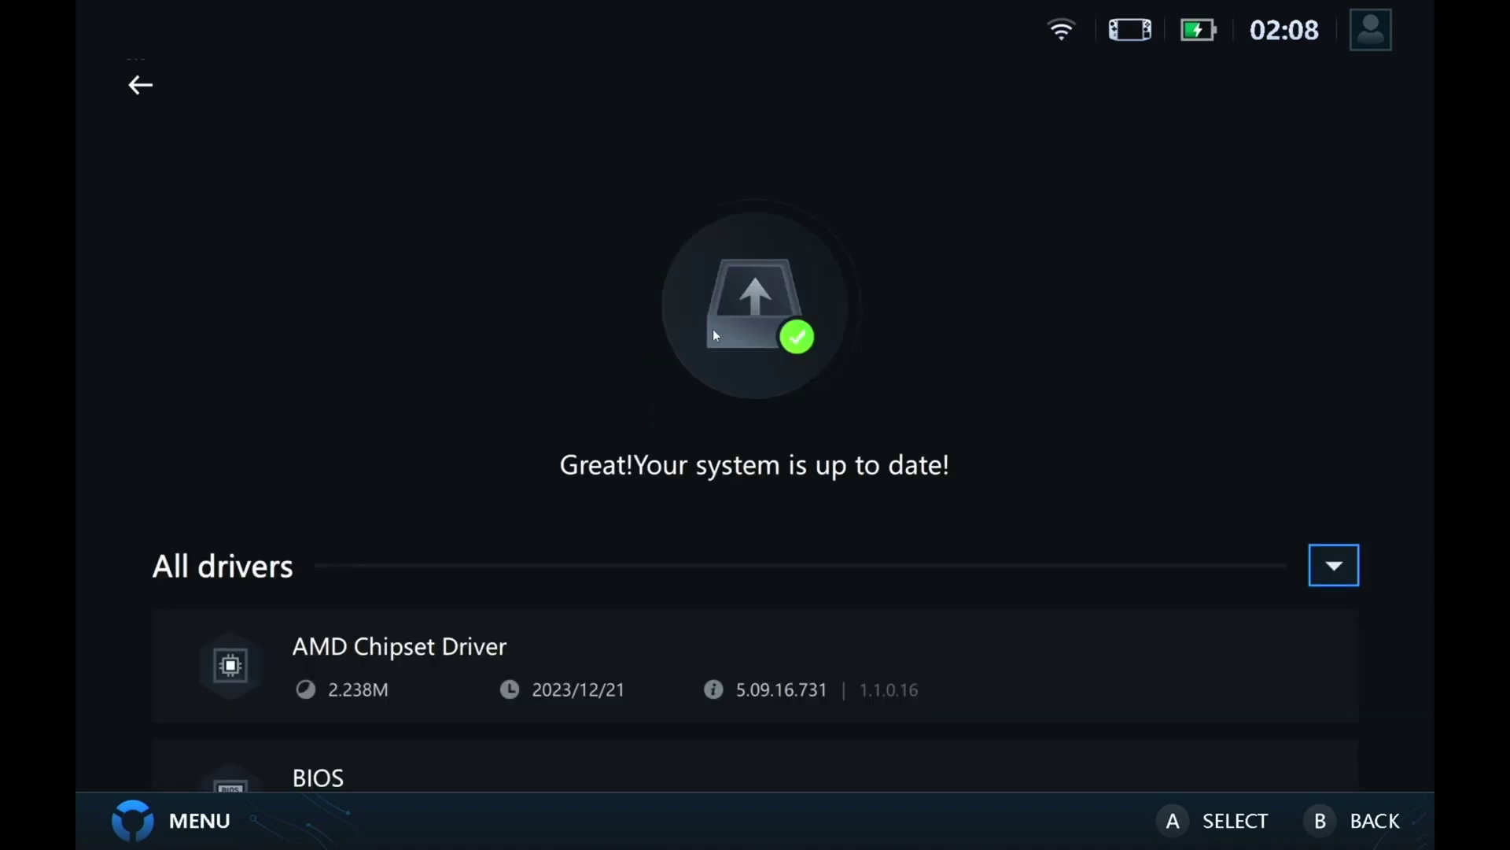
pyautogui.scroll(-5, 714, 359)
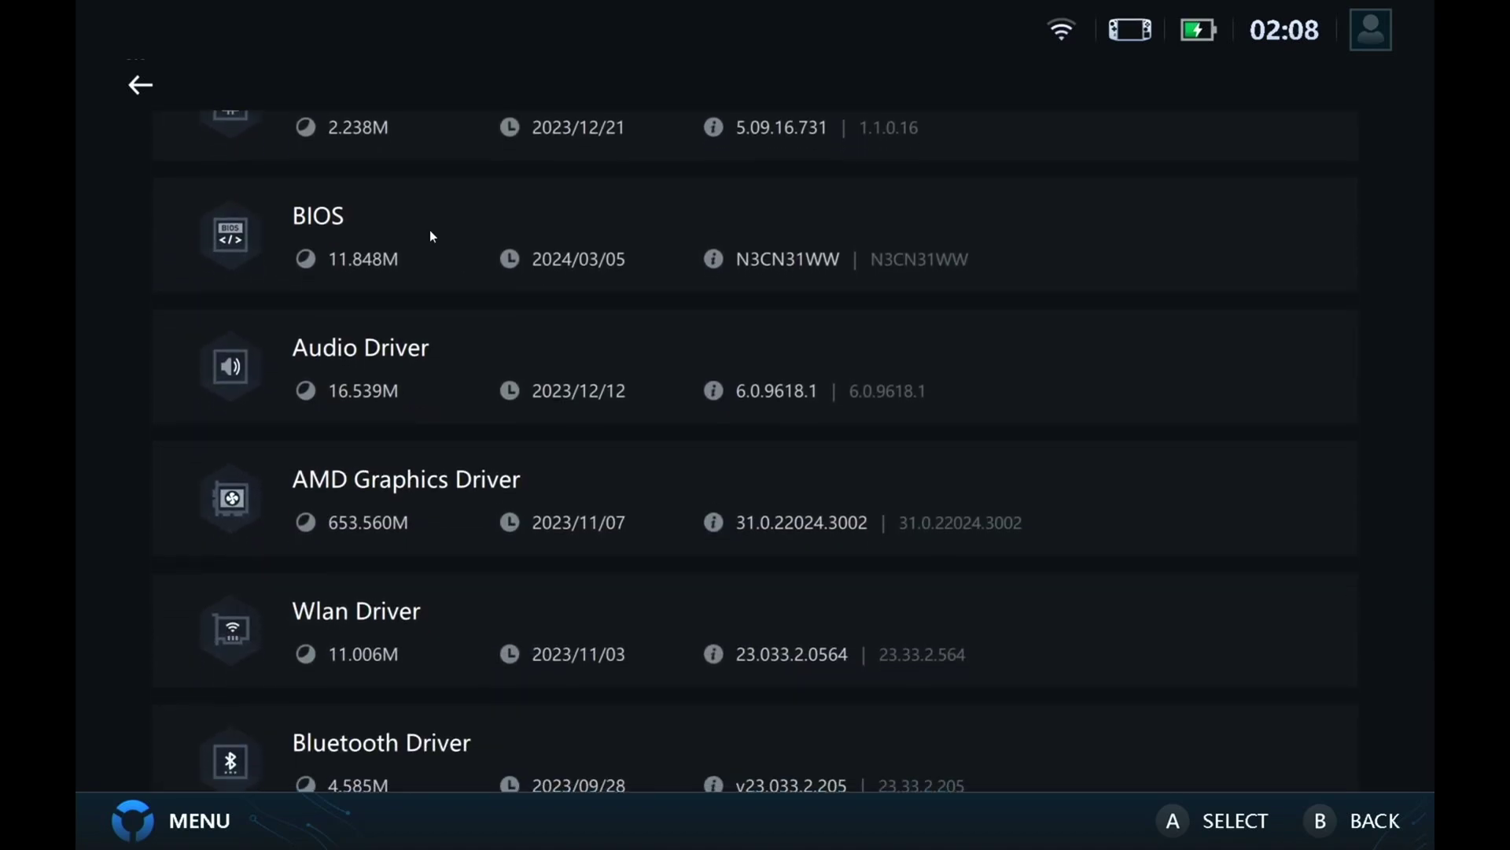
pyautogui.scroll(2, 424, 241)
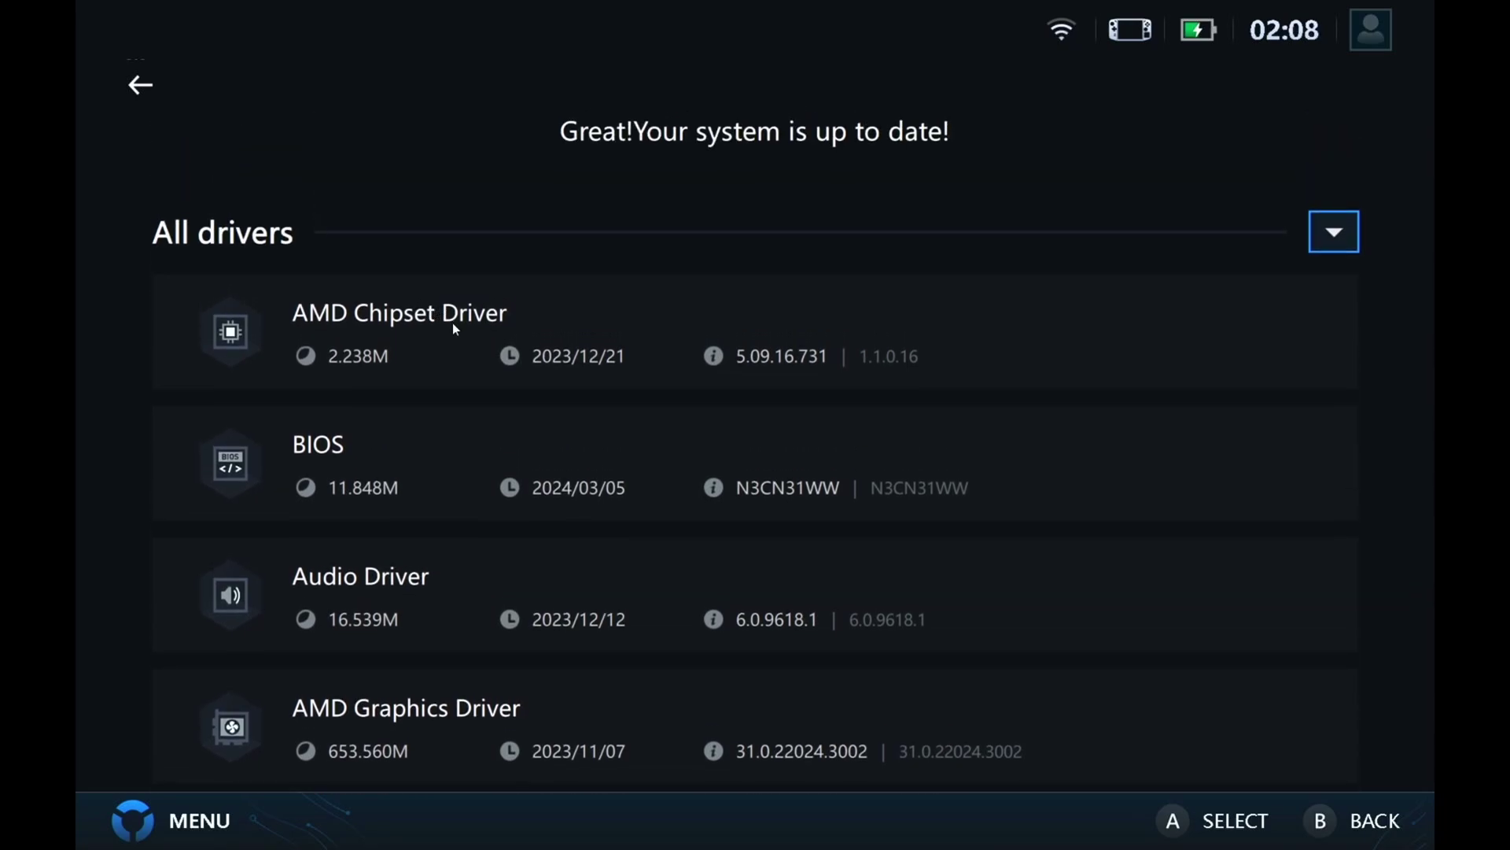
pyautogui.scroll(-1, 434, 507)
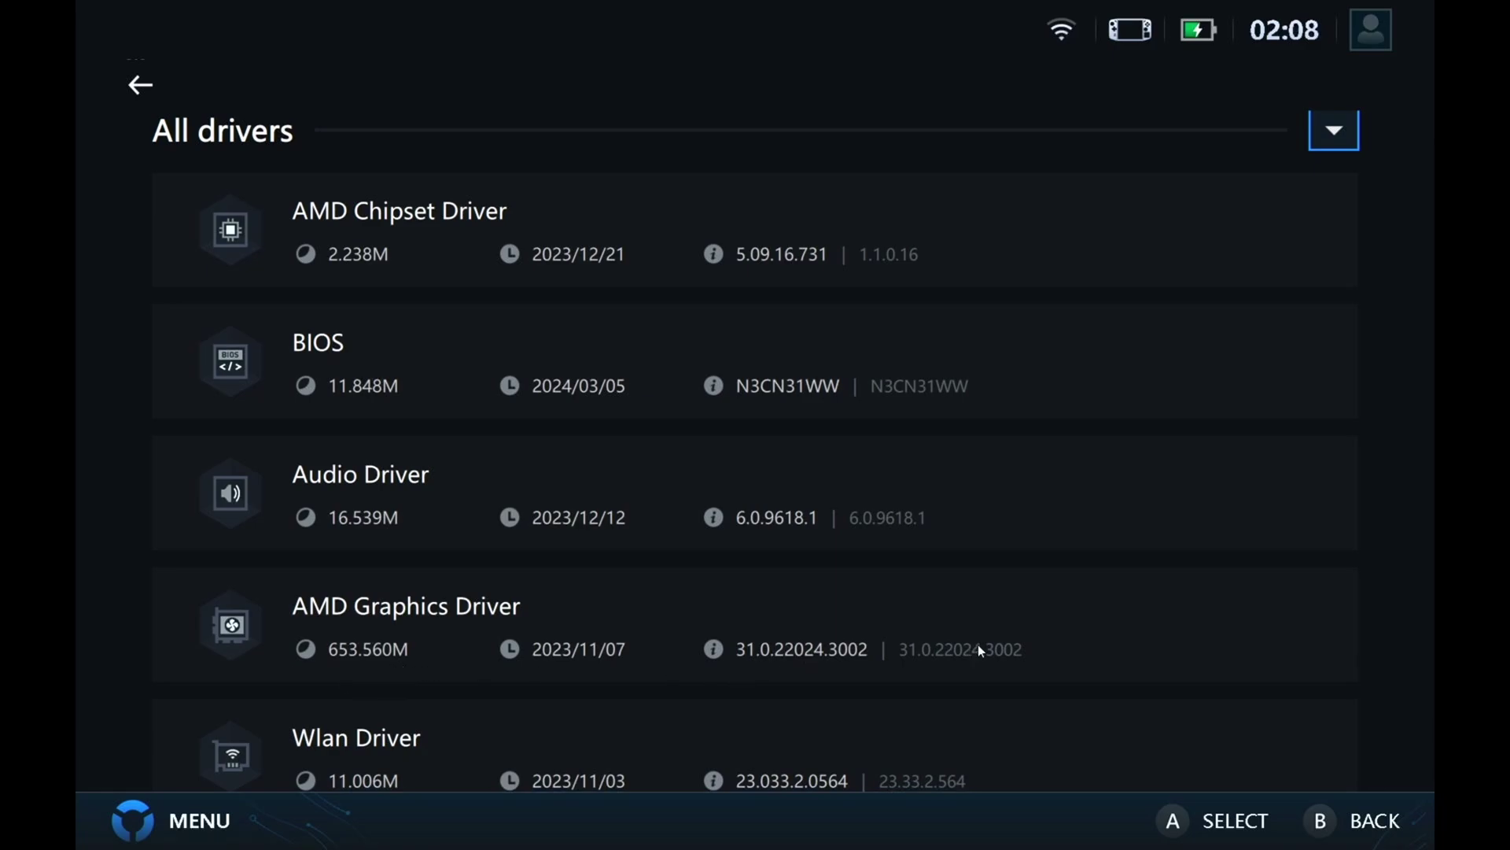
pyautogui.scroll(-4, 979, 650)
pyautogui.scroll(-1, 976, 650)
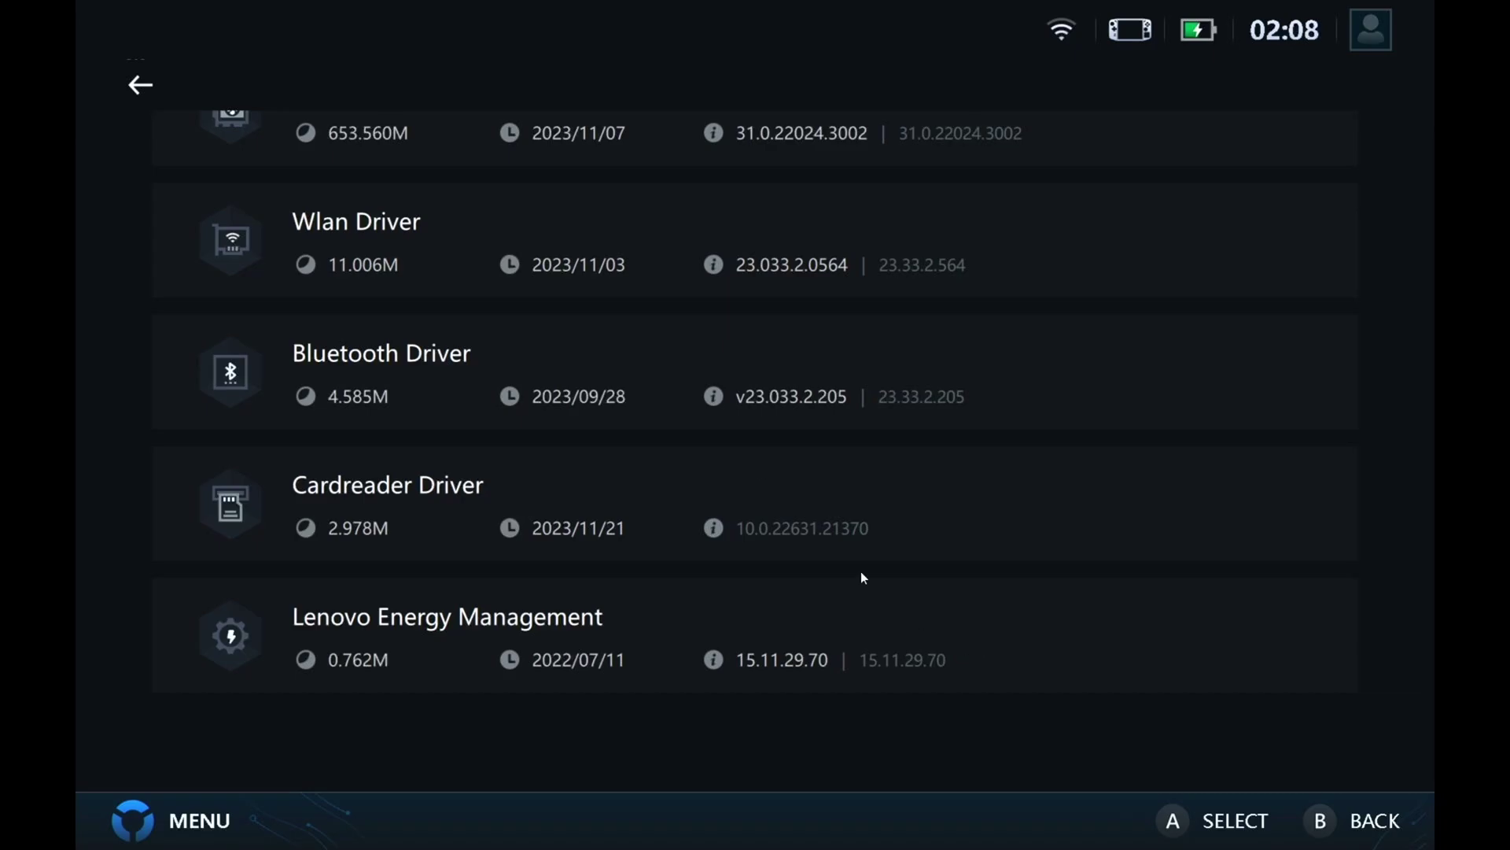
# Step: Go back to Drivers and view the Download location settings
pyautogui.click(136, 84)
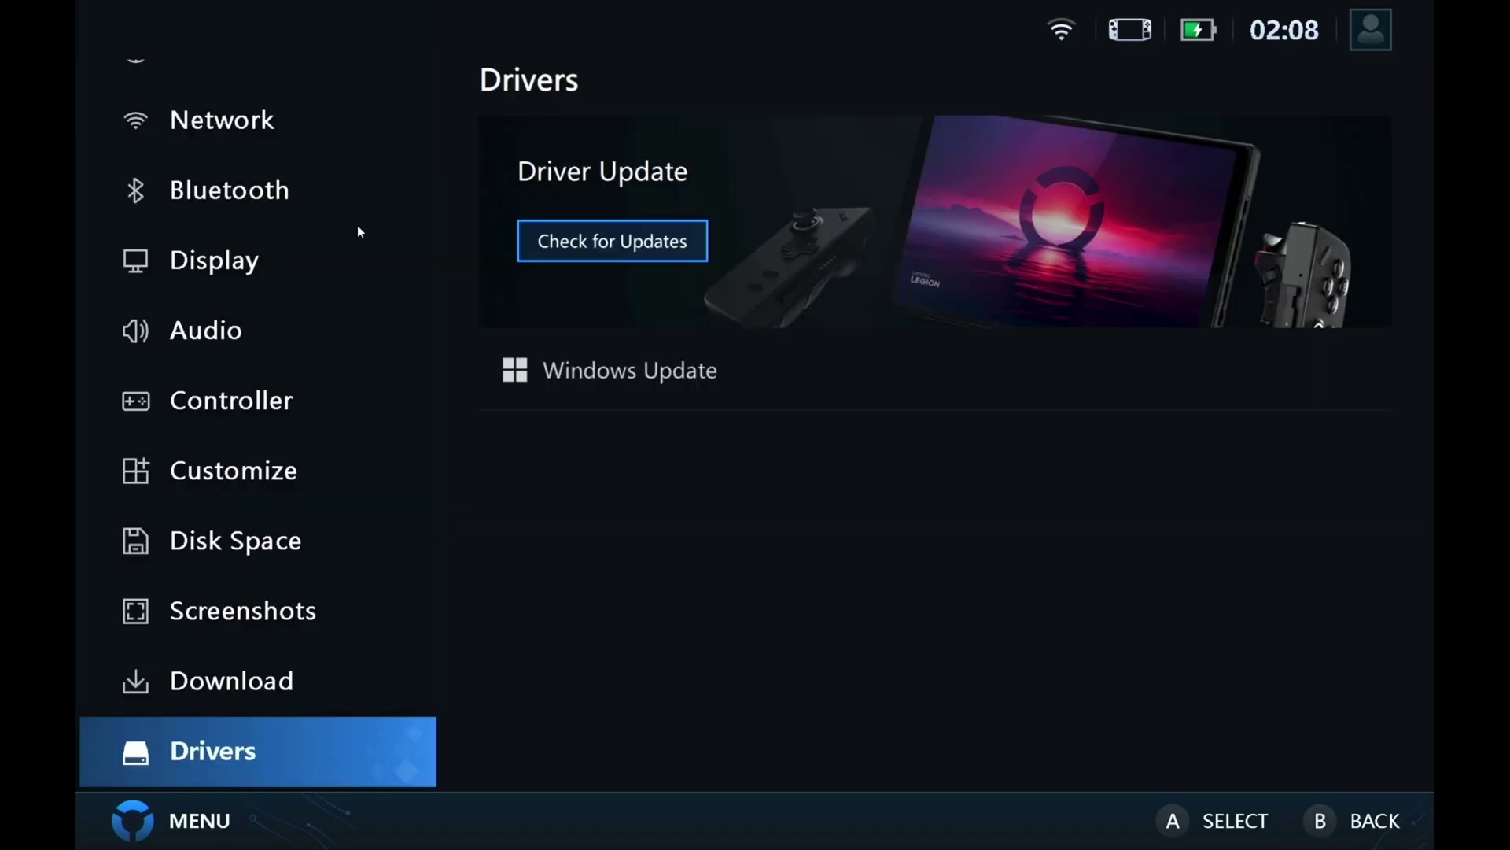
pyautogui.click(254, 686)
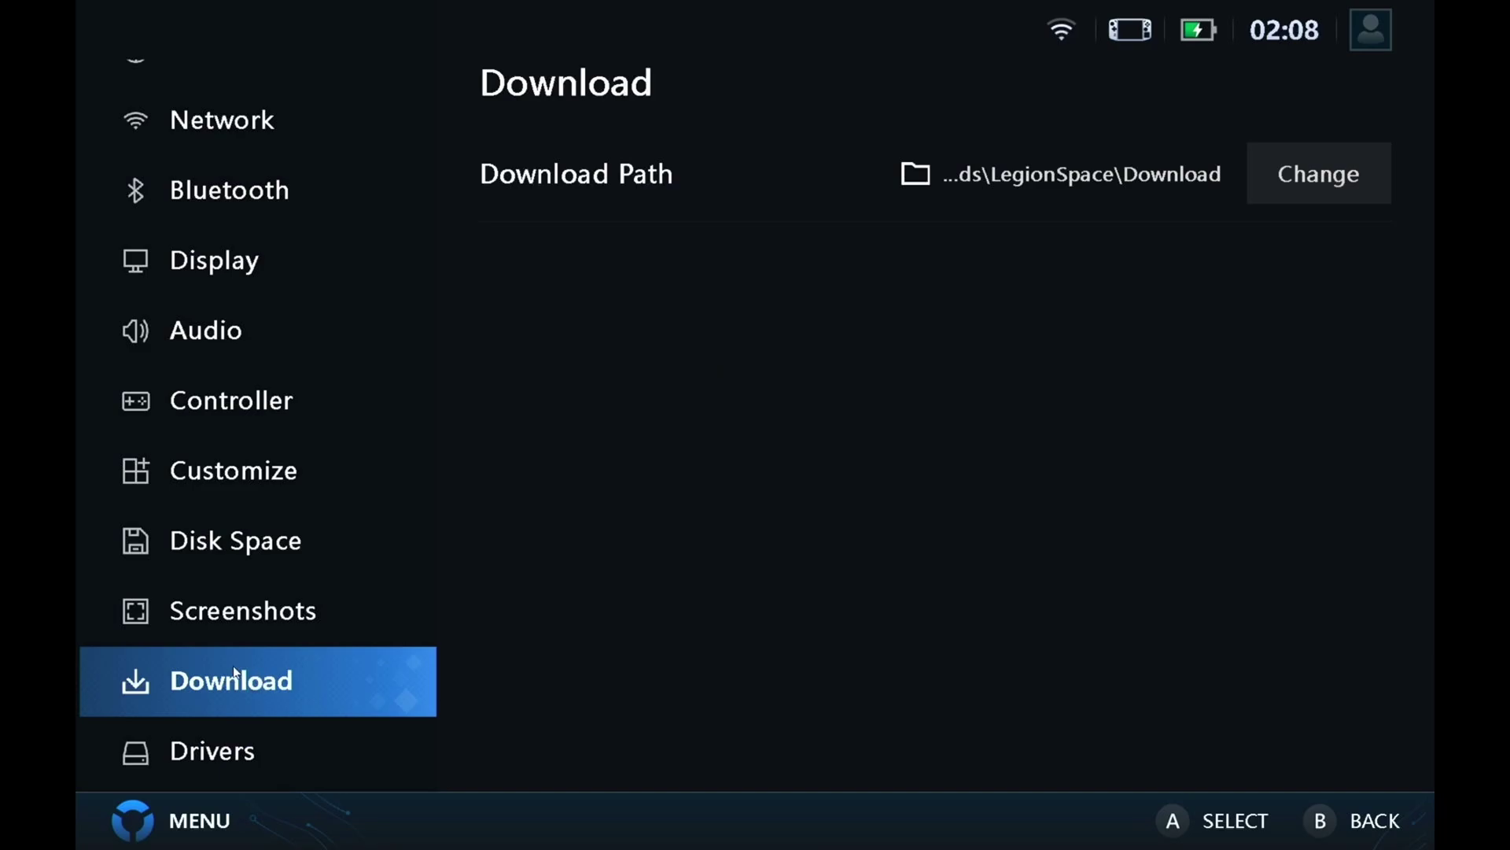
pyautogui.scroll(2, 233, 667)
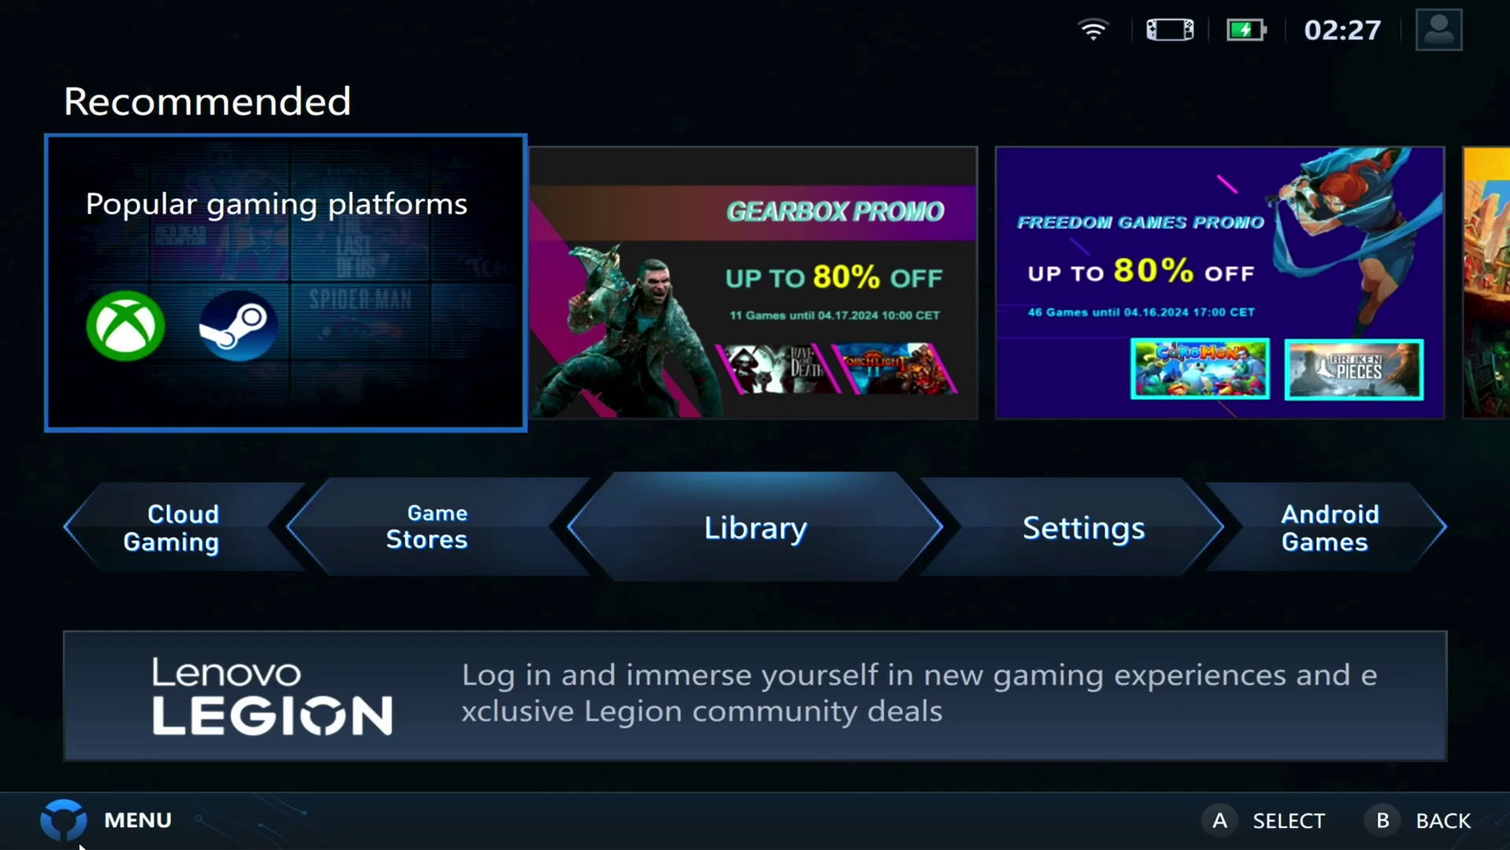
# Step: Confirm Legion Space version V1.0.2.9 in About, then launch Windows Settings from Start
pyautogui.click(63, 814)
pyautogui.click(55, 689)
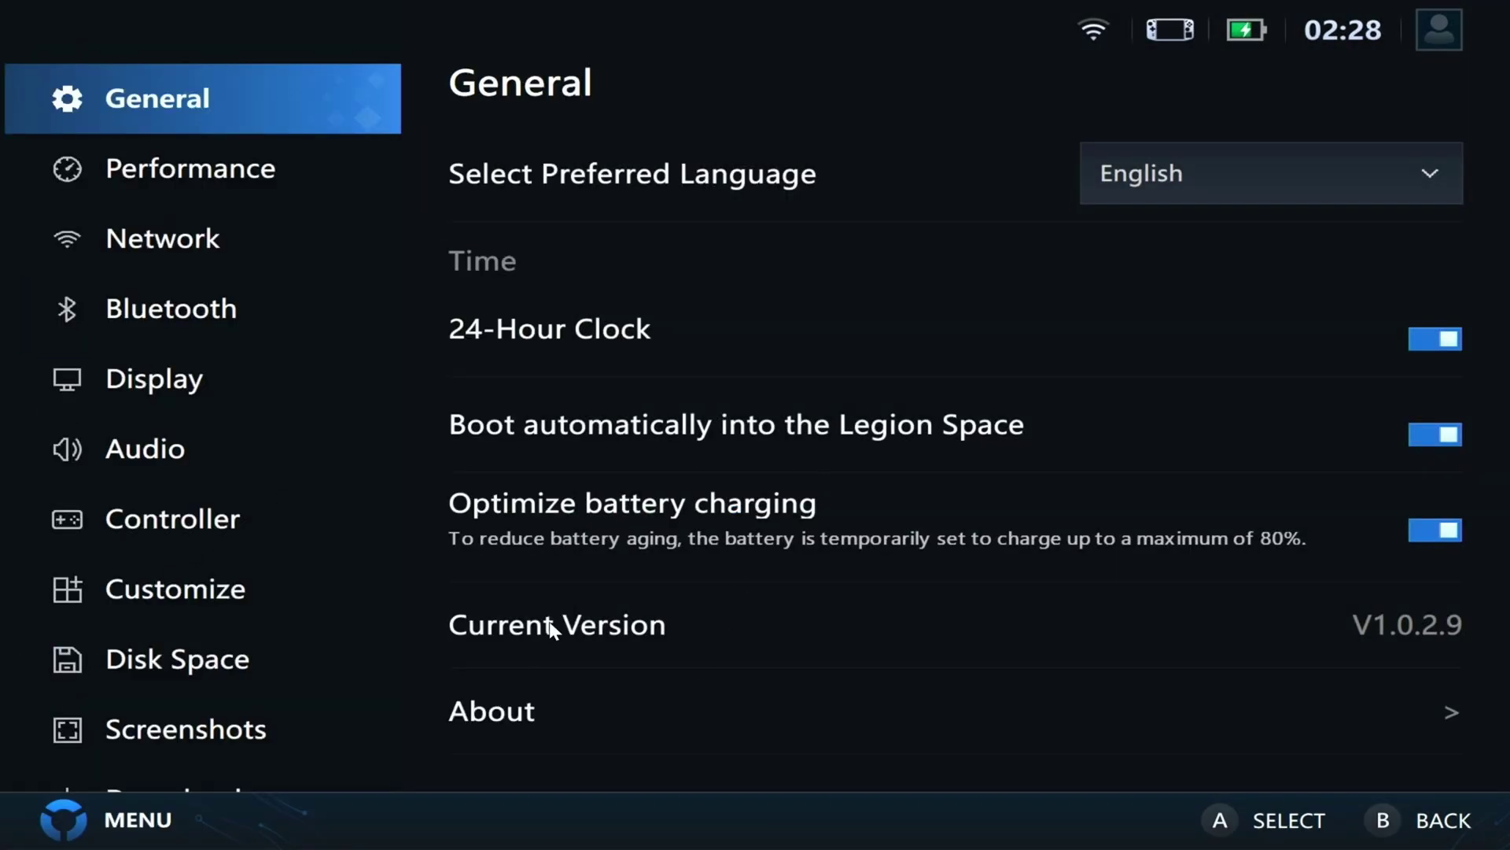
pyautogui.click(526, 708)
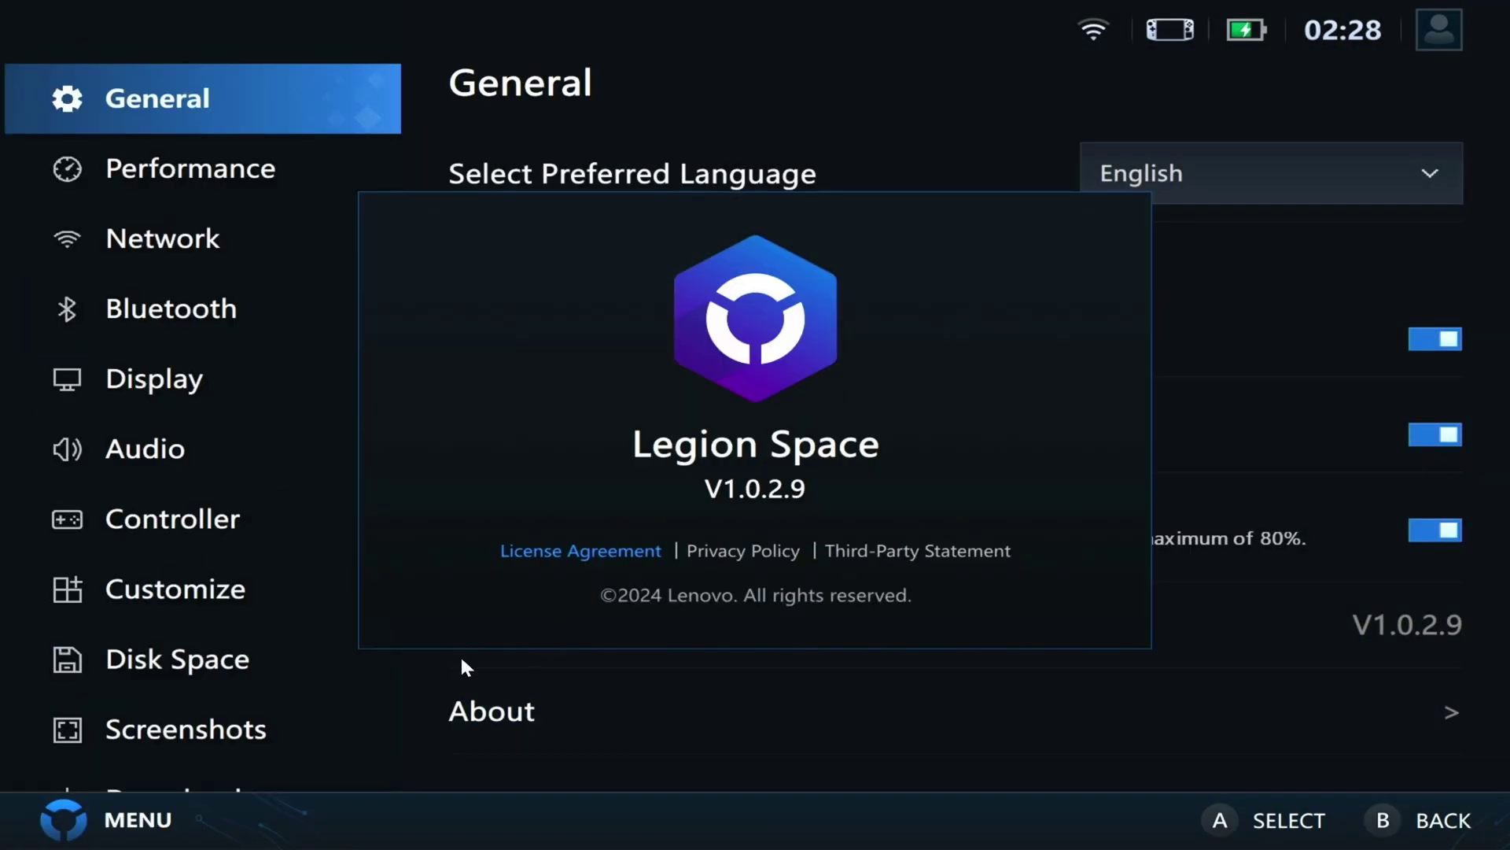
pyautogui.press('super')
pyautogui.click(698, 340)
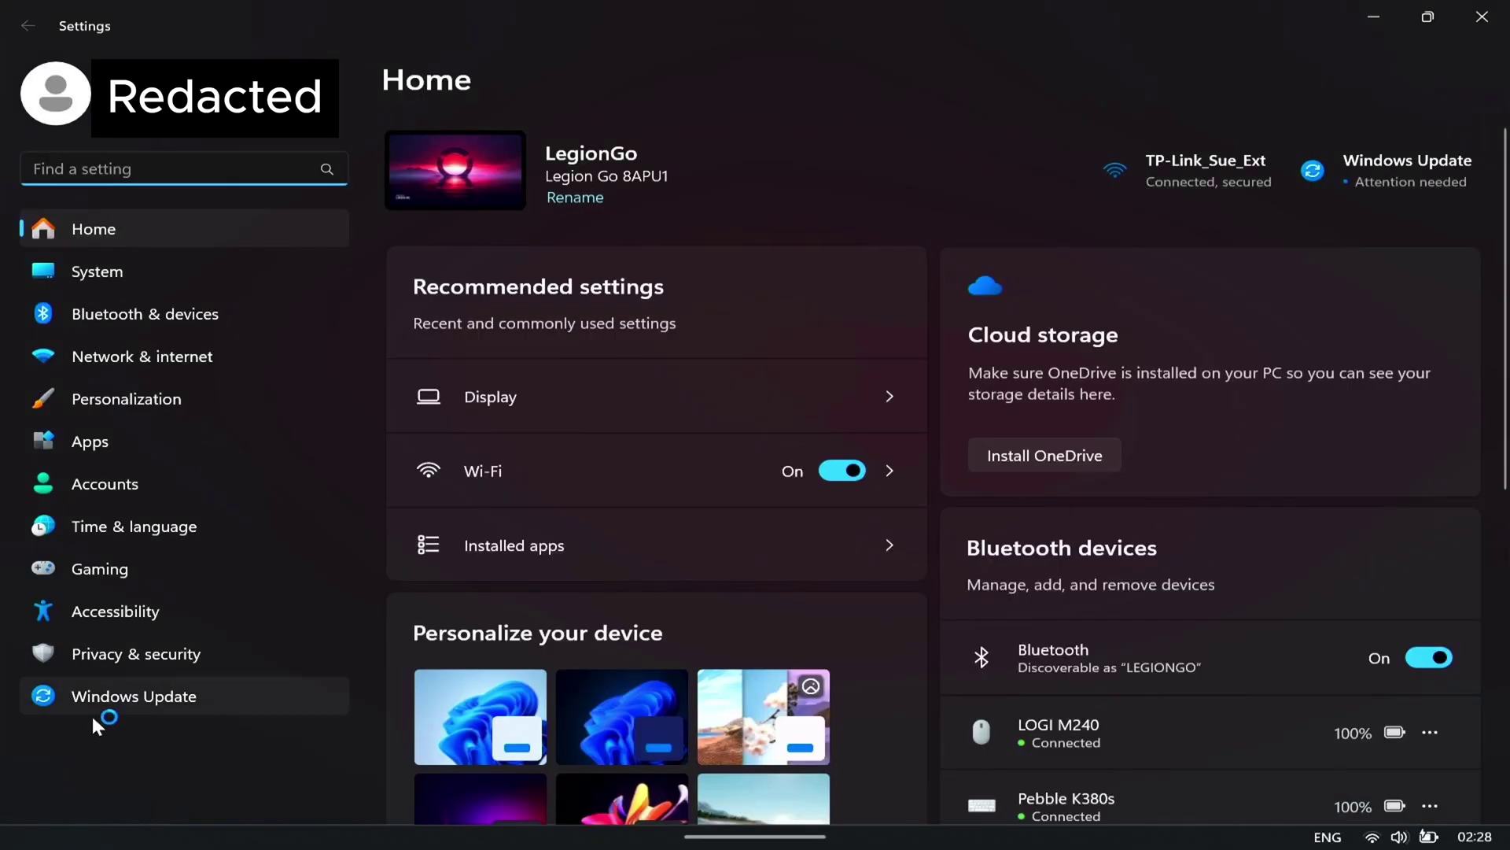
# Step: Go to the Windows Update page in Windows Settings
pyautogui.click(94, 696)
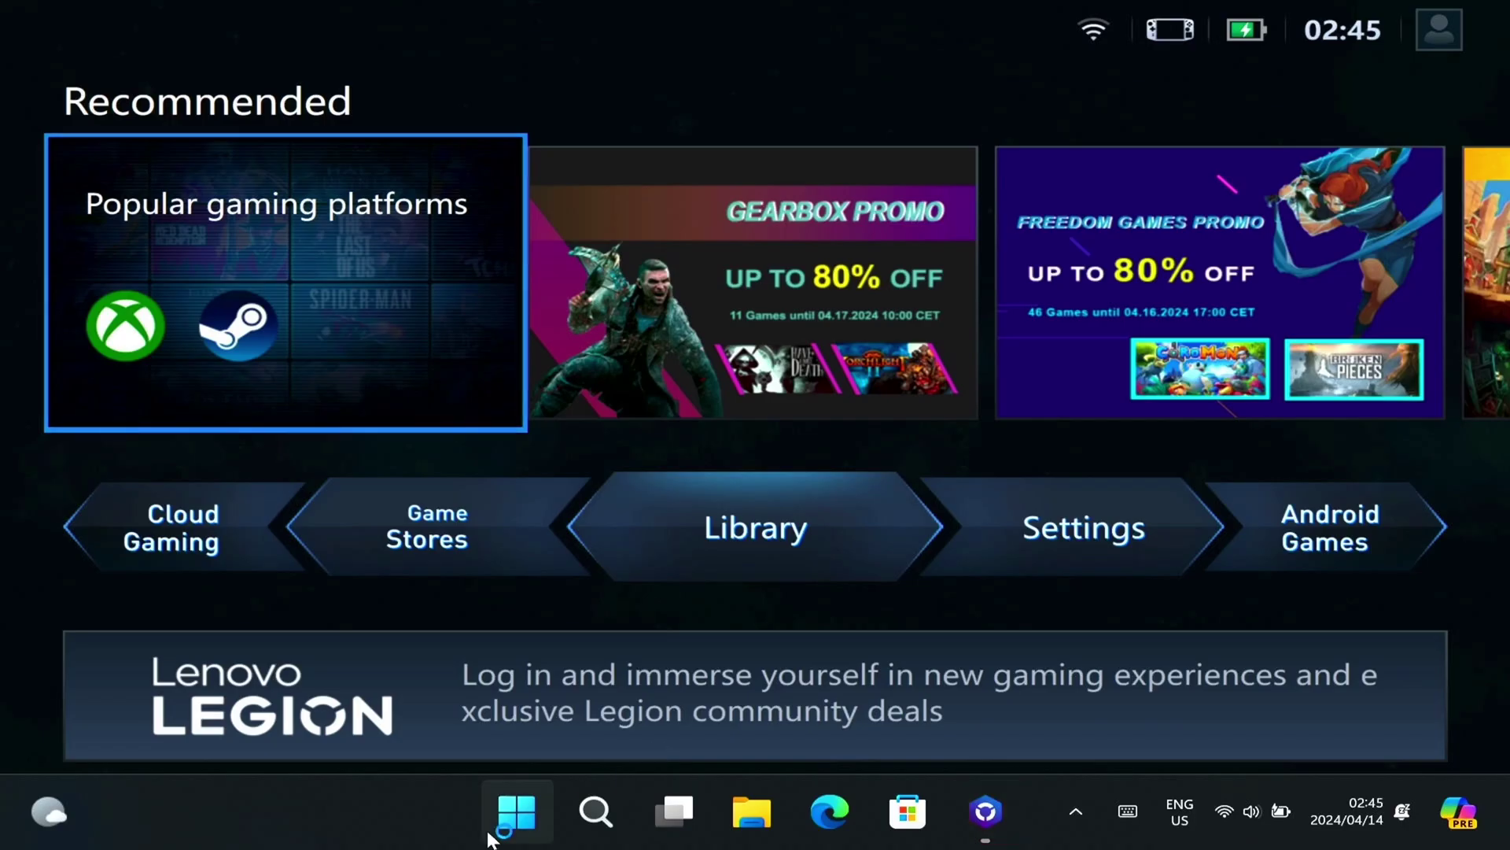
# Step: Reopen Windows Settings from Start and go to Windows Update
pyautogui.click(489, 838)
pyautogui.click(695, 314)
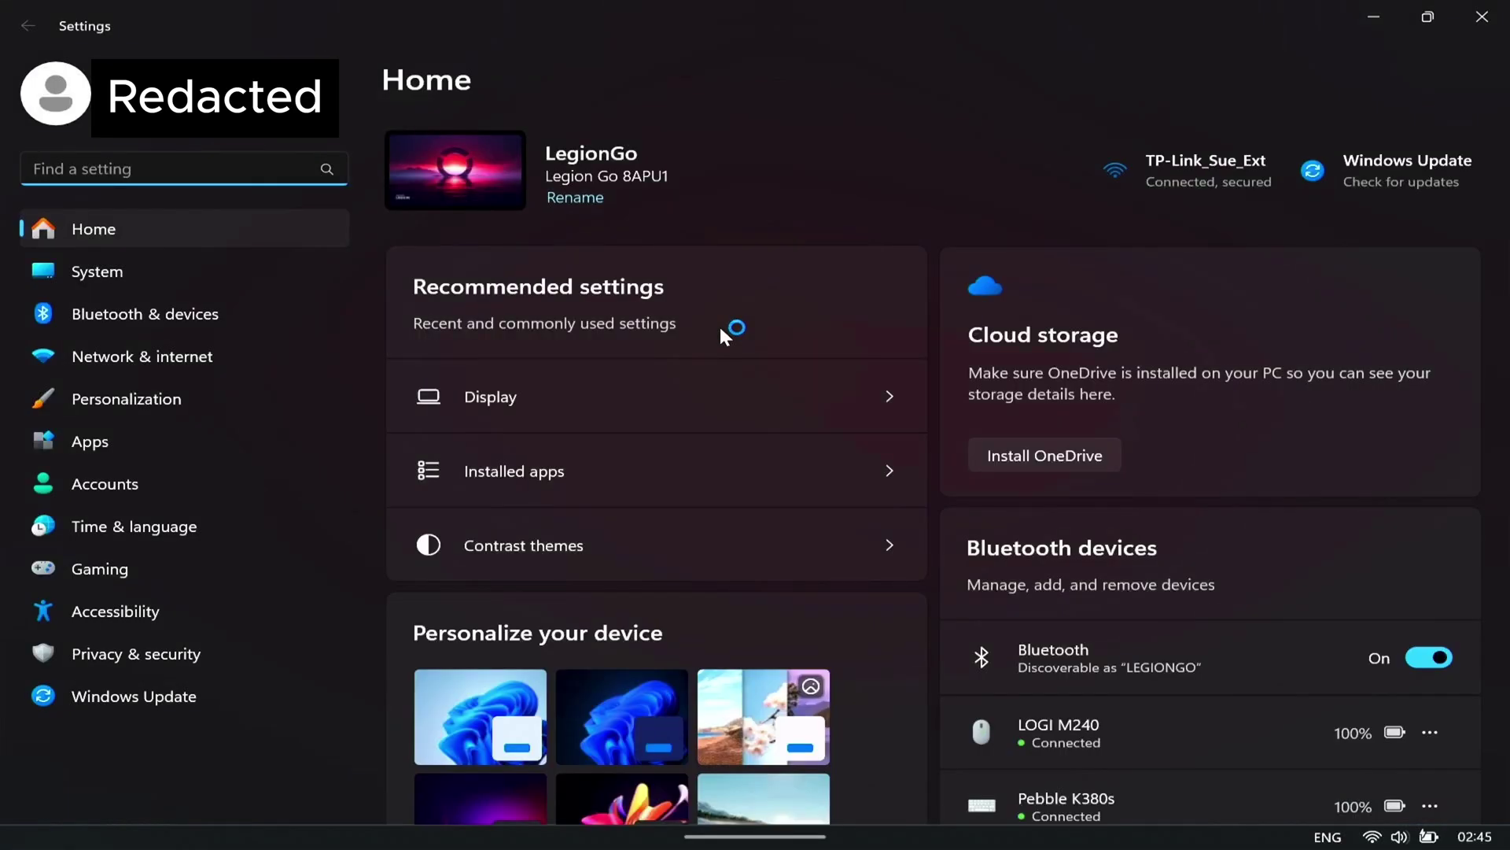
pyautogui.click(1379, 172)
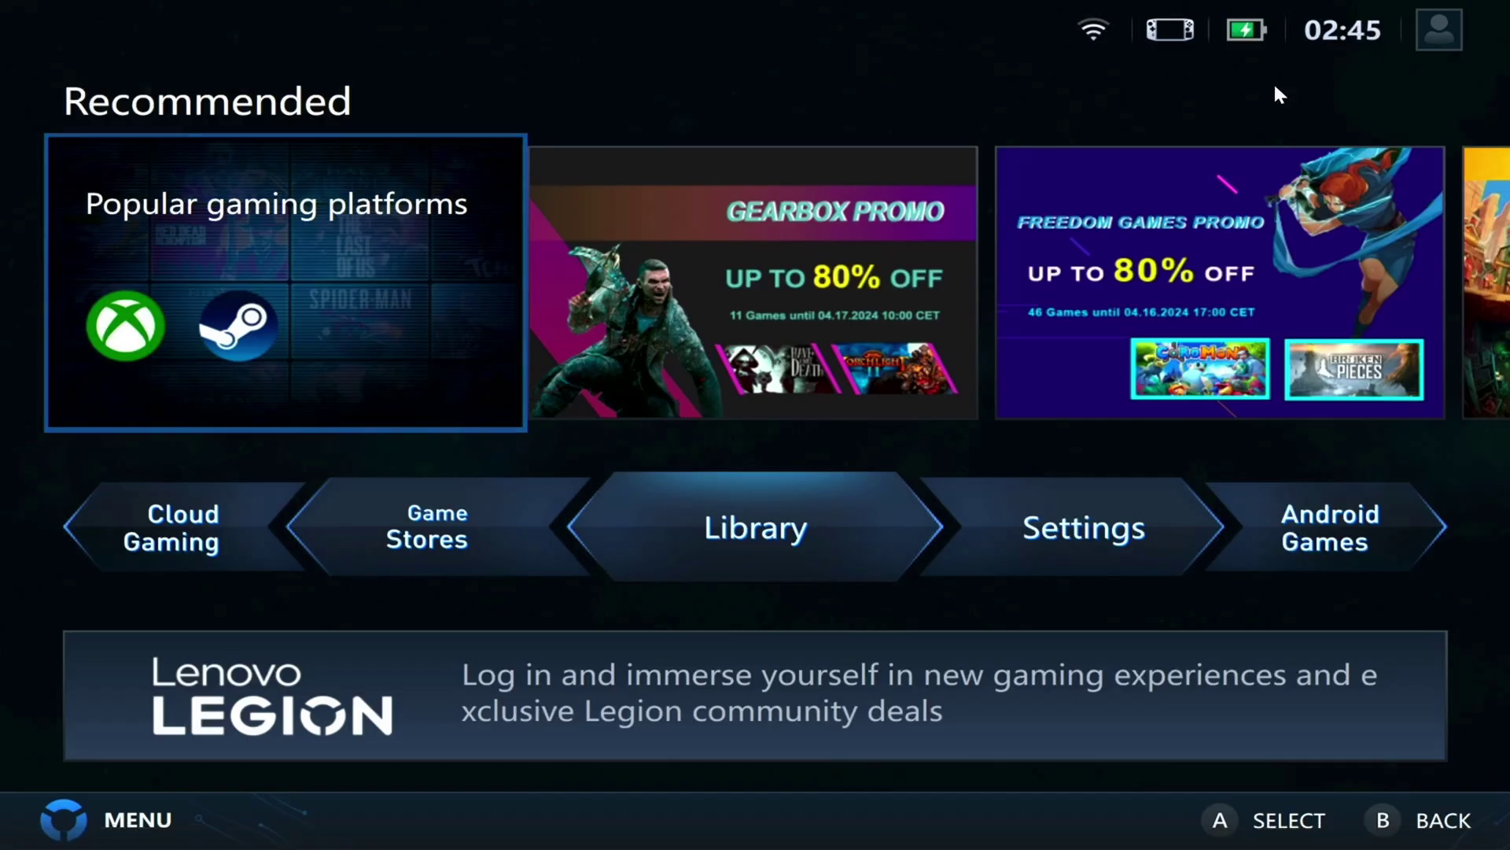
# Step: Show Legion Space's About panel again, confirming version V1.0.2.9
pyautogui.click(63, 818)
pyautogui.click(55, 688)
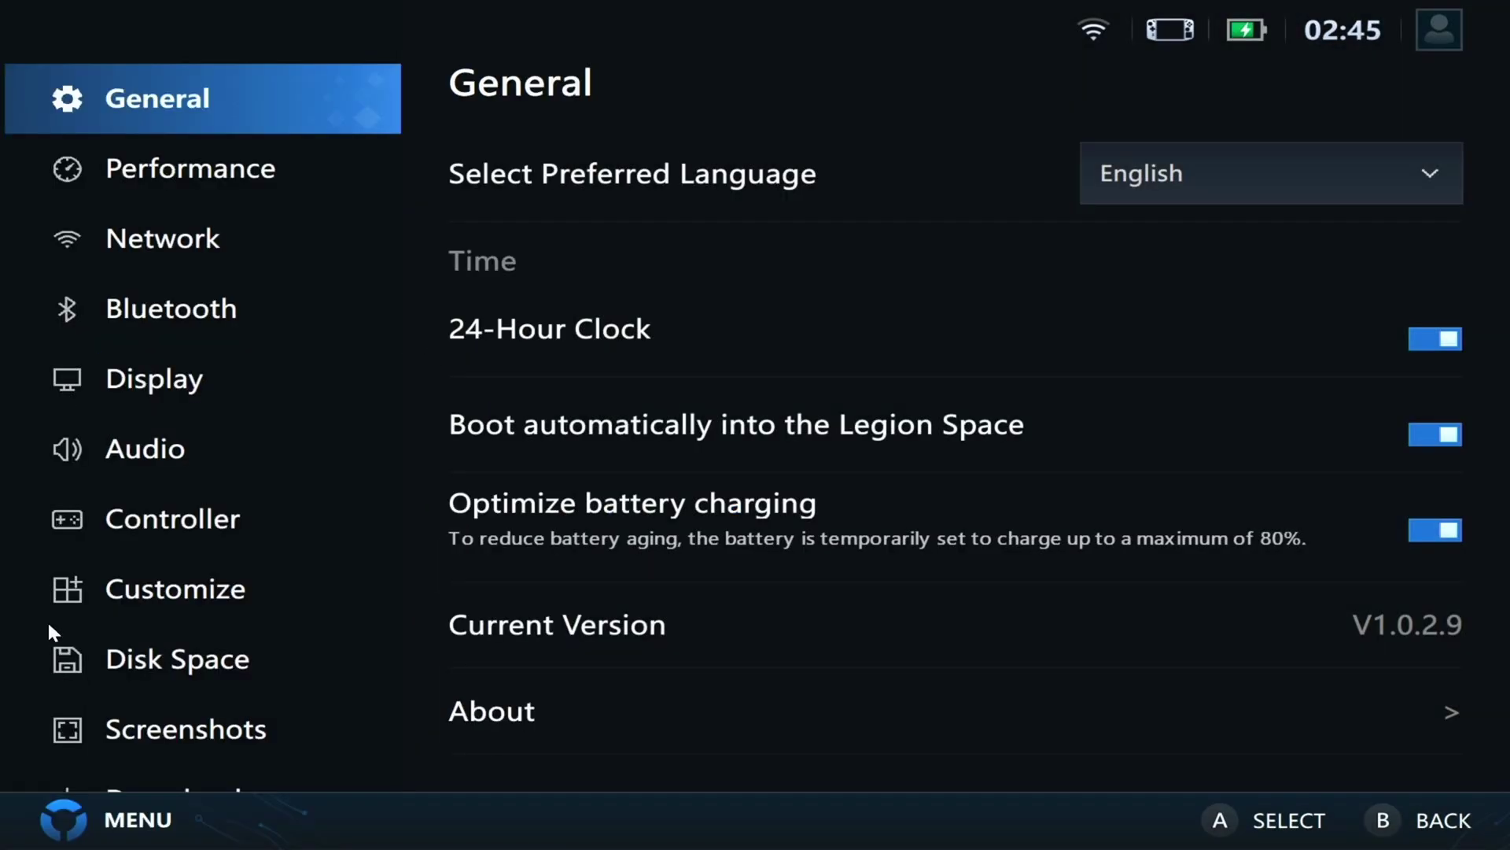
pyautogui.click(612, 707)
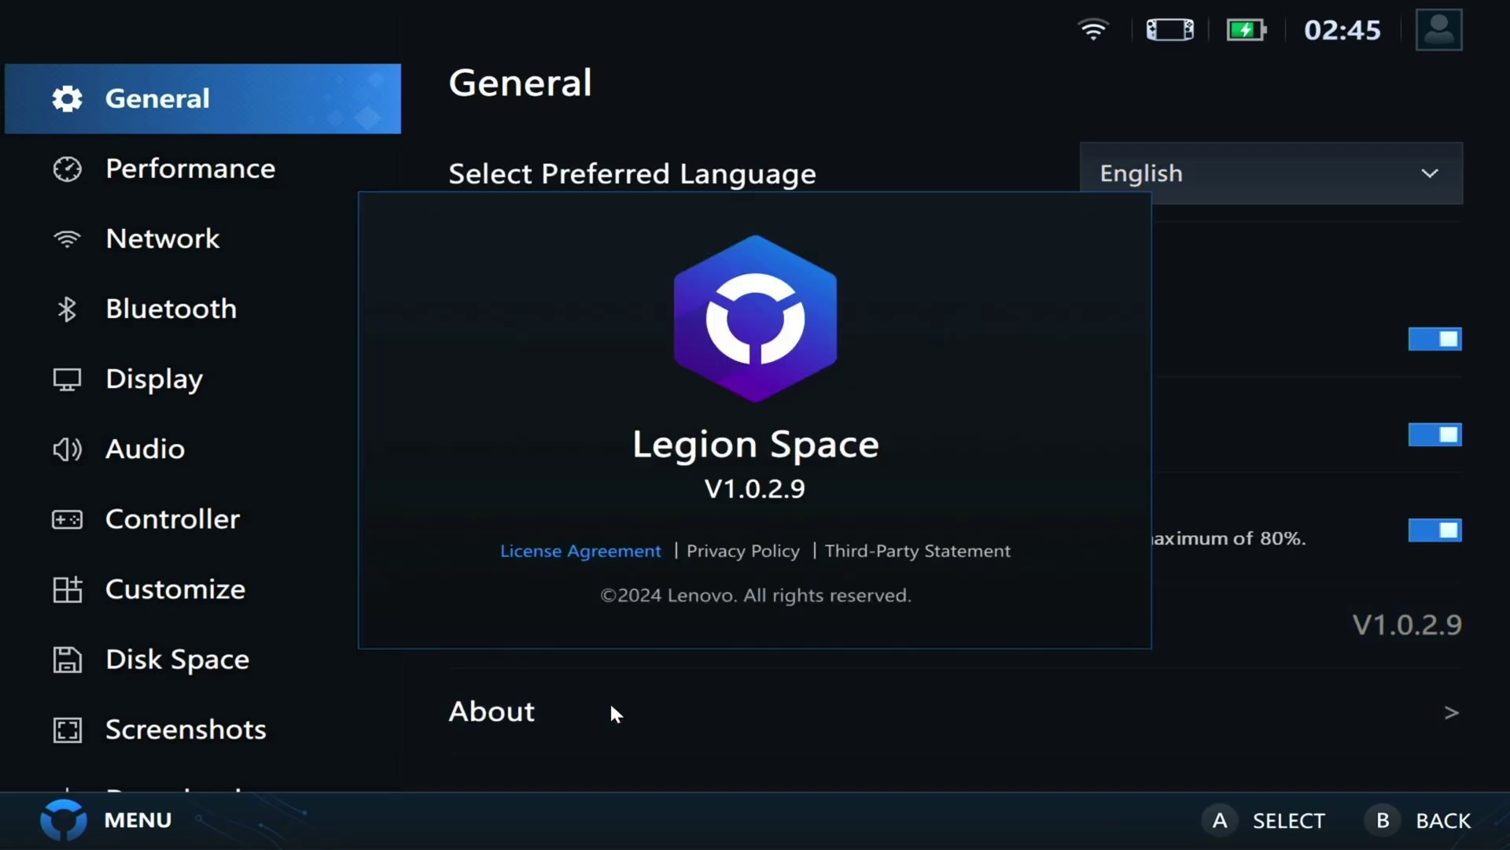